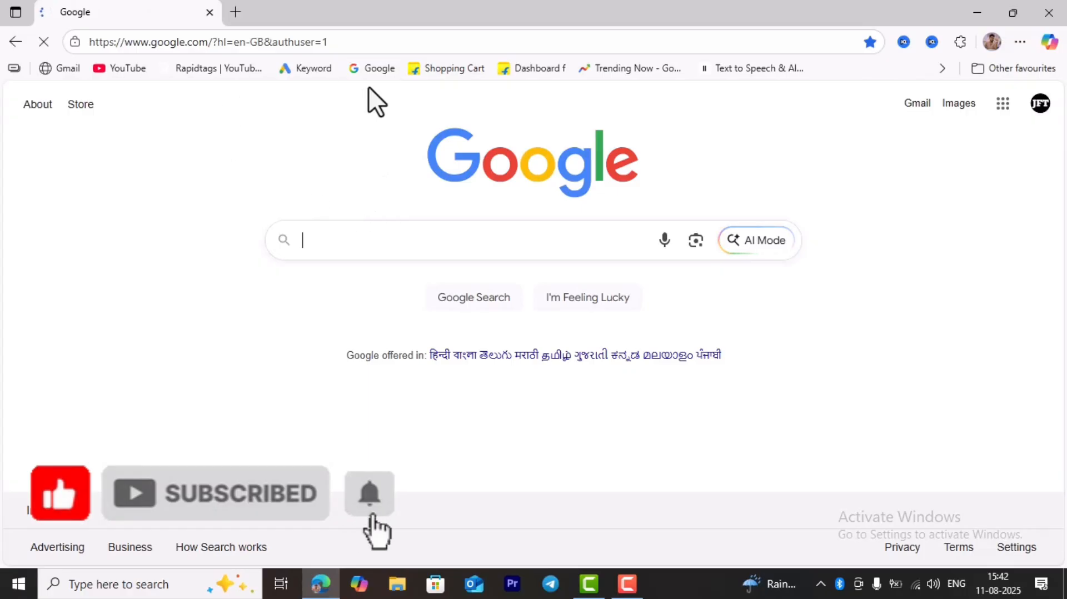
- Run a Google search for 'obc certificate' from the recent-search suggestions
left_click(427, 253)
left_click(349, 282)
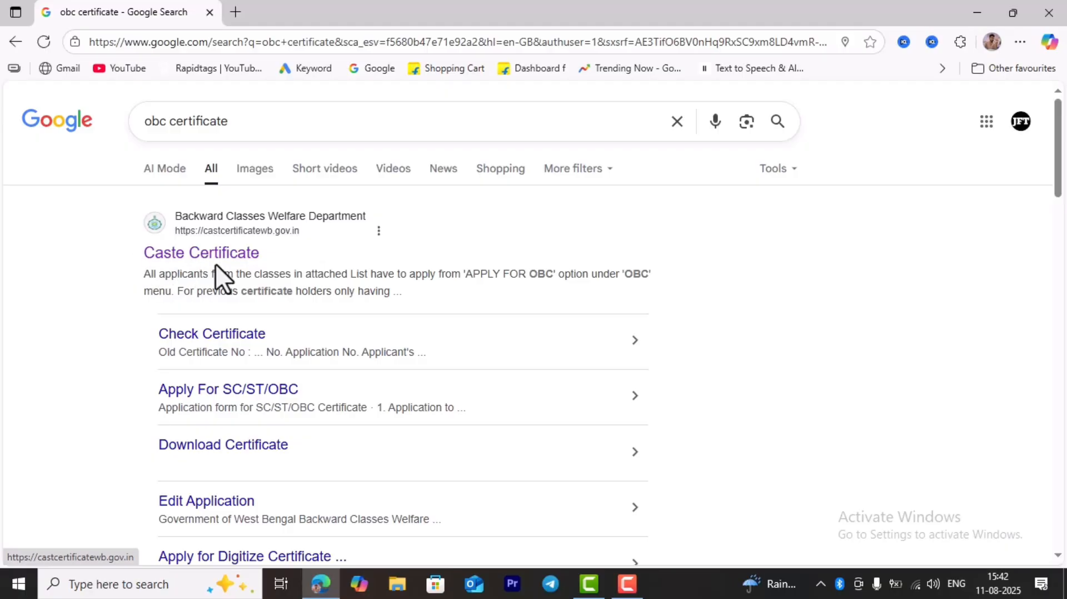
- Go to the Caste Certificate site, dismiss the notice, and open the APPLY FOR OBC form
left_click(227, 254)
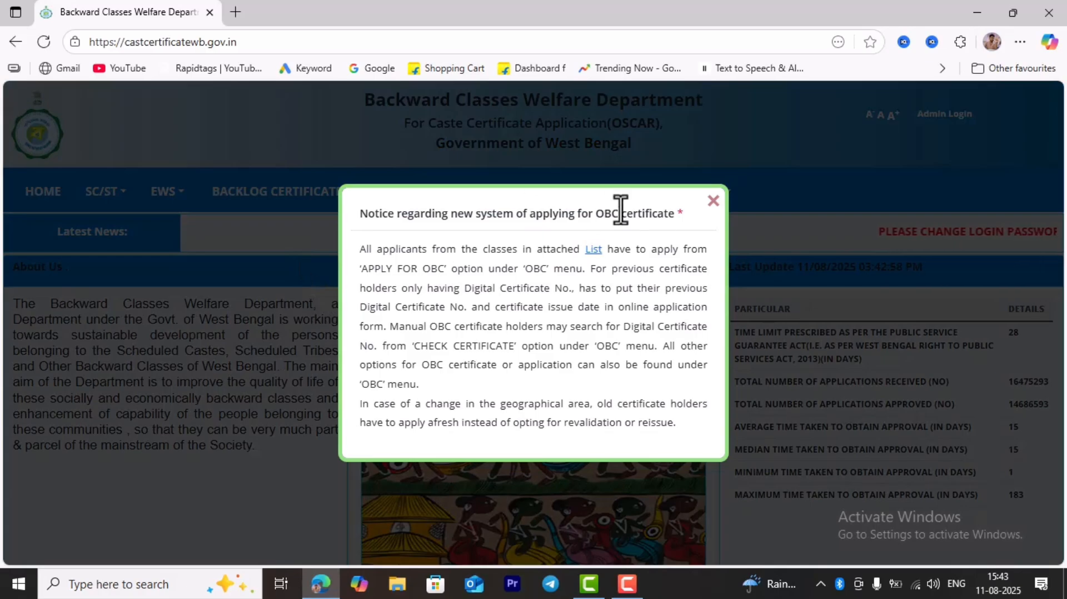
left_click(713, 201)
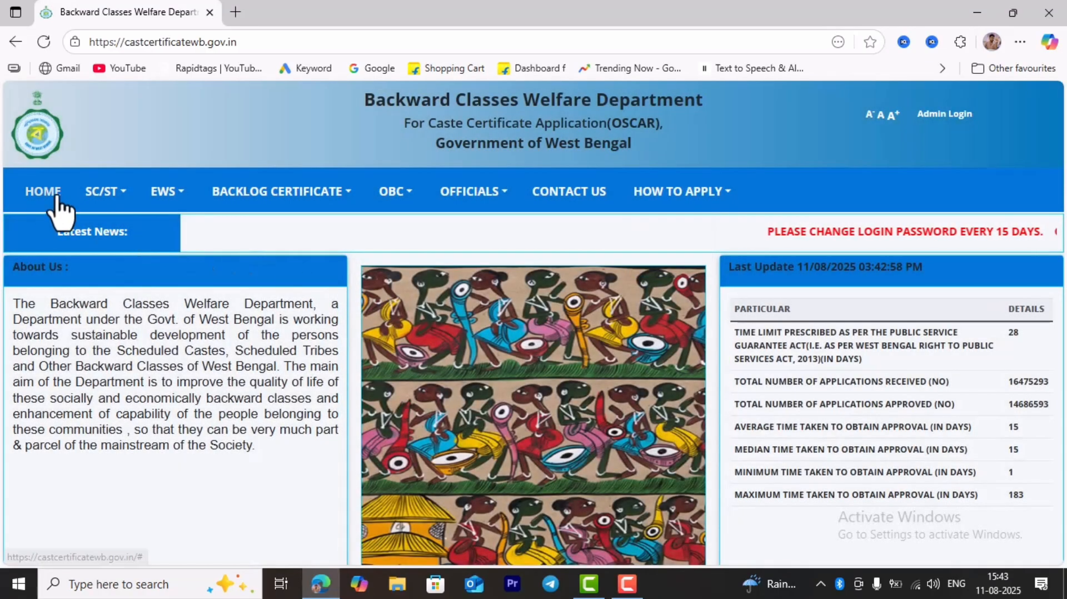
mouse_move(406, 202)
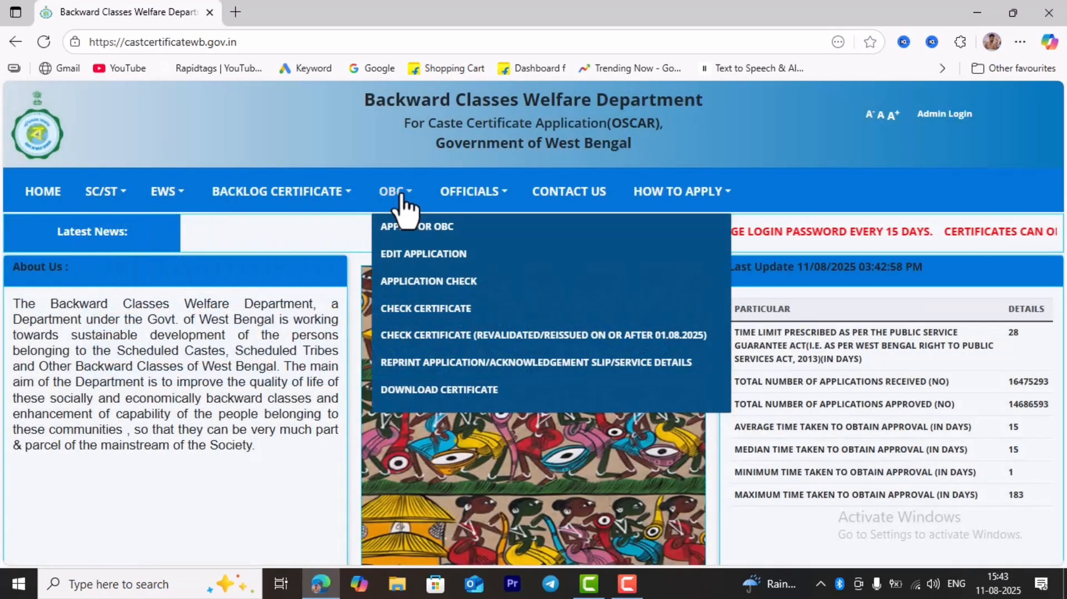
left_click(421, 228)
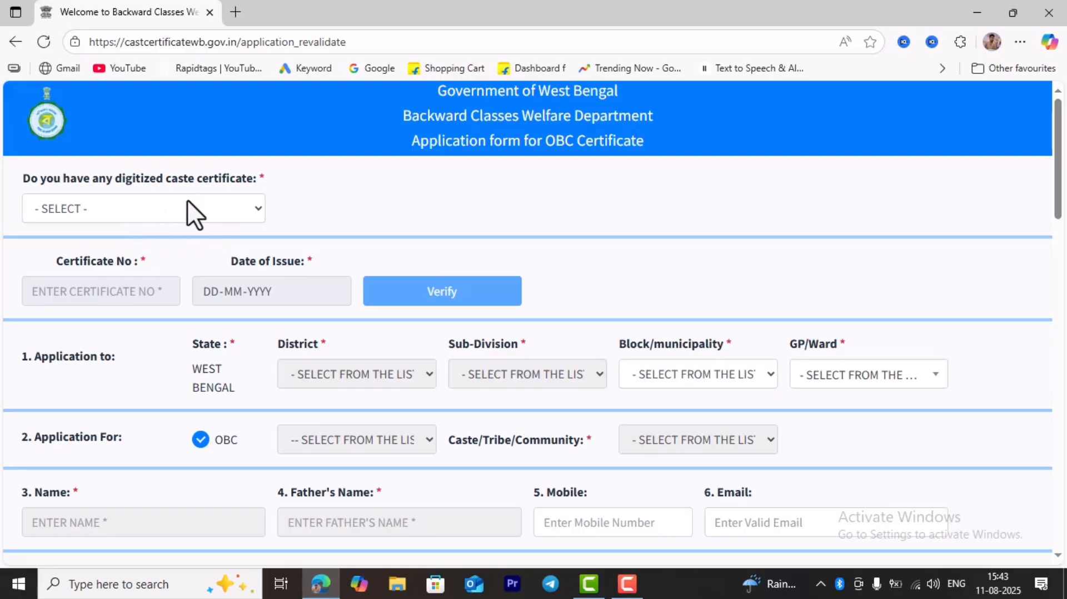
- Answer YES for a digitized certificate, paste its number, date it 02-05-2016, and verify it
left_click(185, 205)
left_click(78, 257)
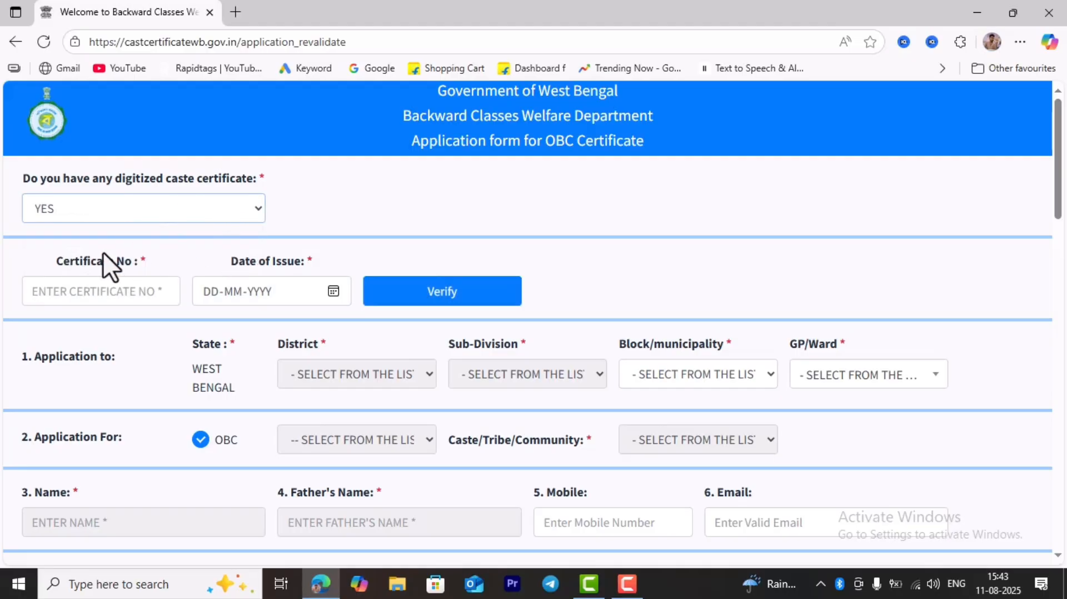
scroll(164, 238, "down", 1)
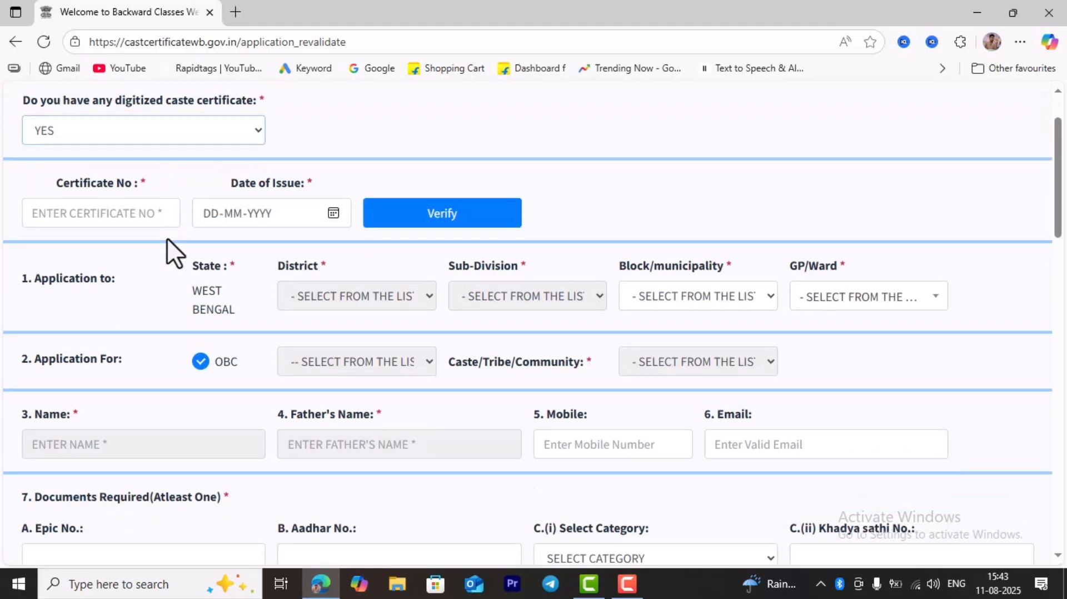
left_click(47, 216)
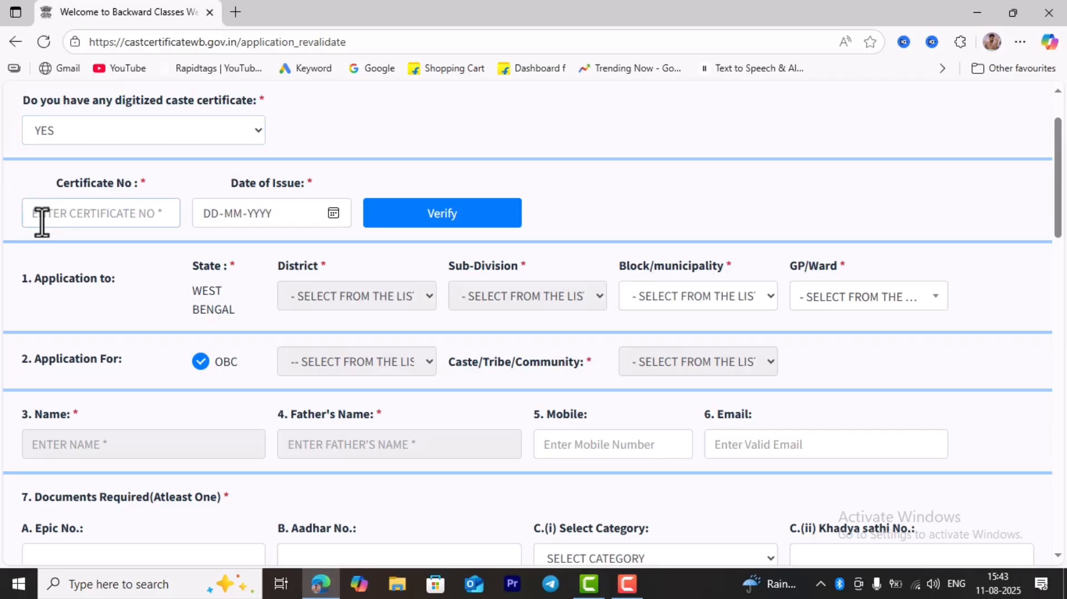
key("ctrl+v")
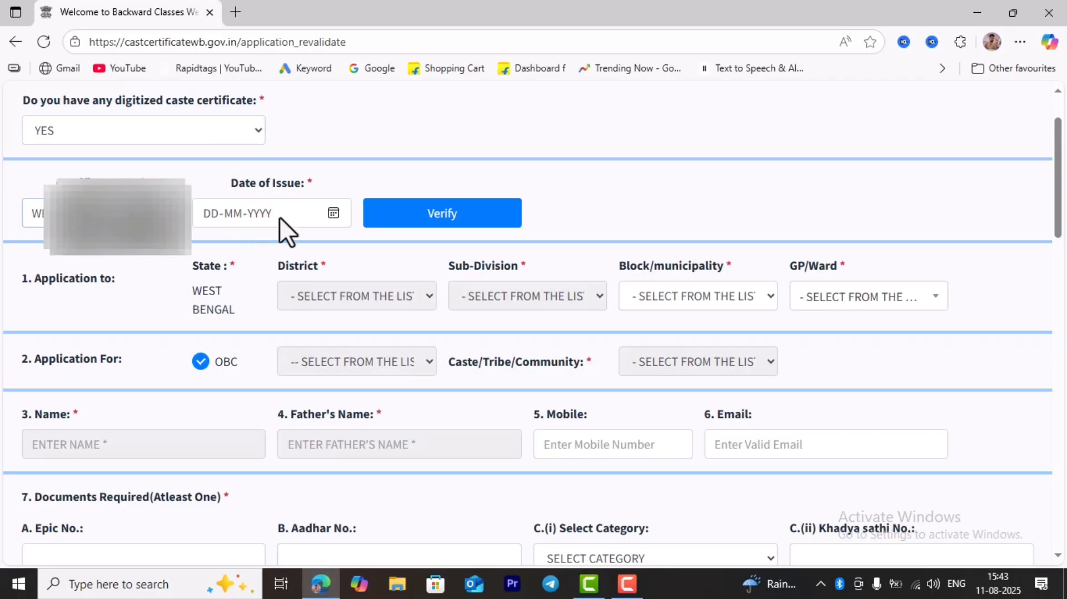
left_click(333, 213)
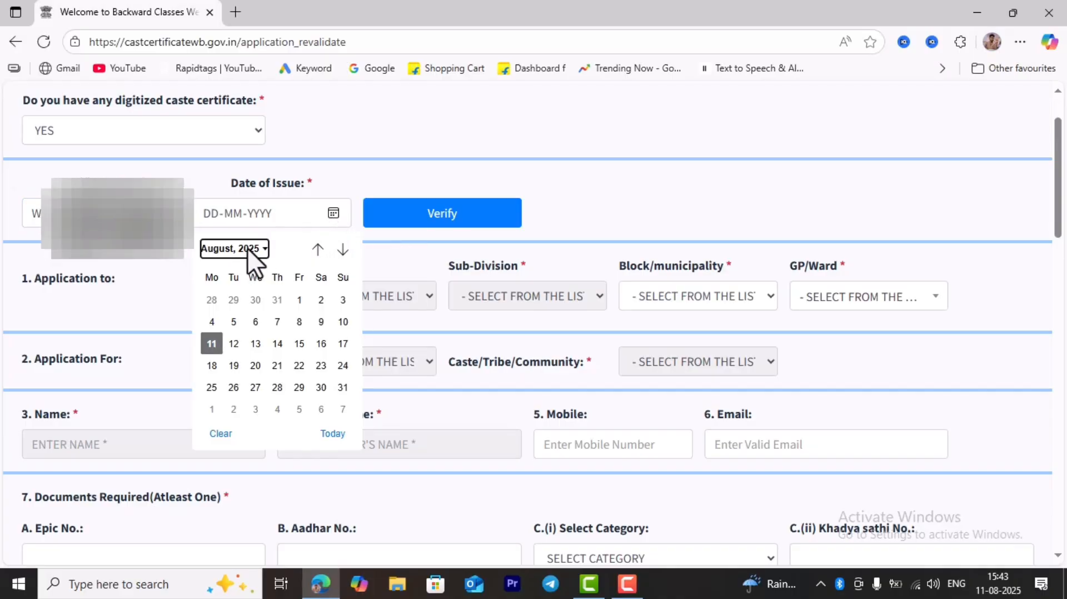
left_click(248, 247)
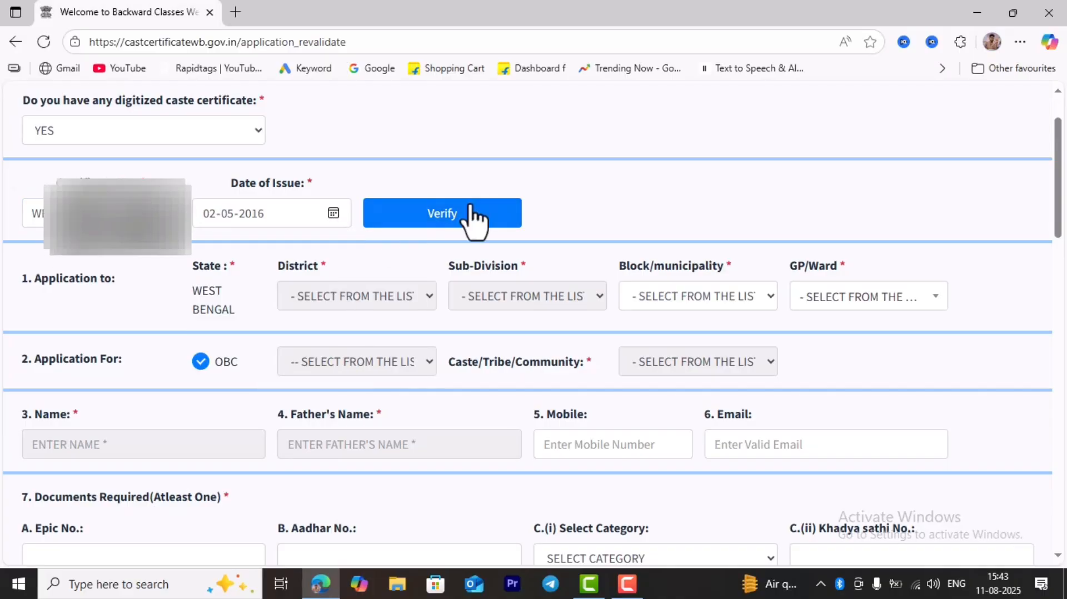
left_click(461, 216)
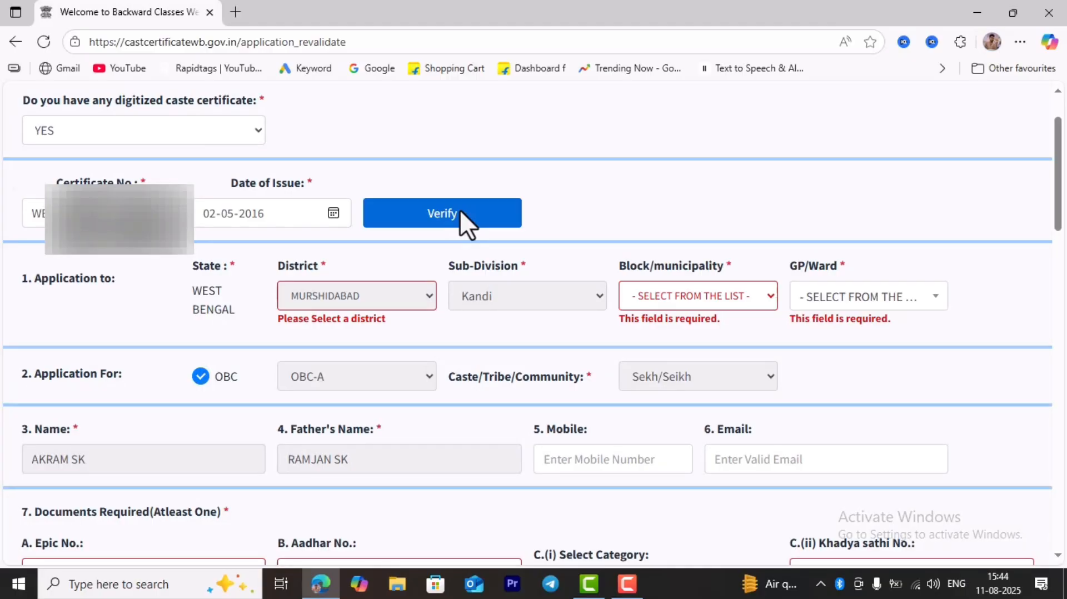
- Re-select MURSHIDABAD as the district and review the pre-filled form
left_click(359, 296)
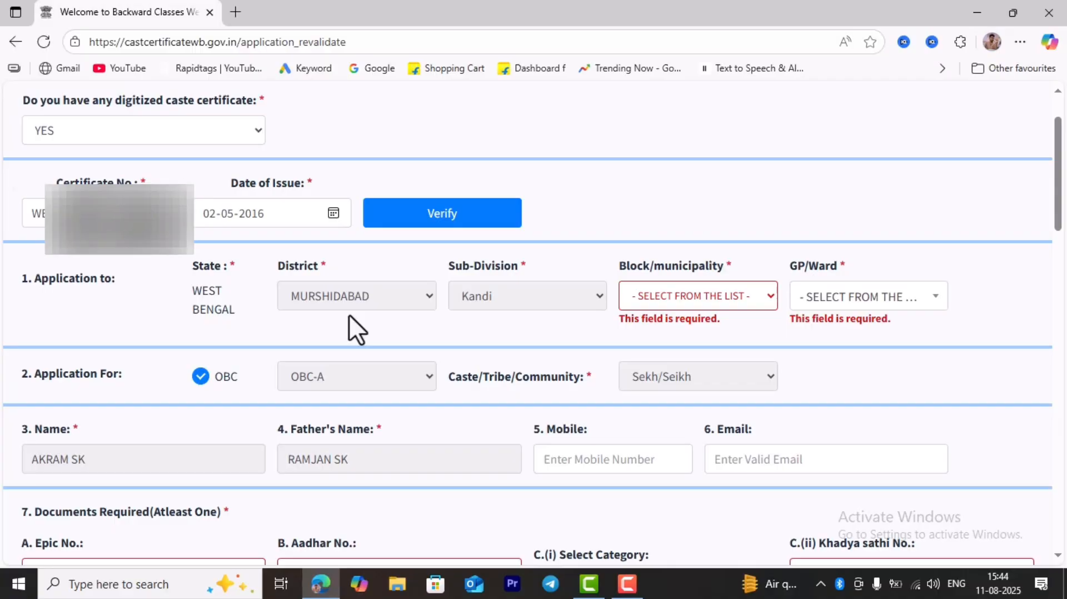
scroll(178, 359, "down", 1)
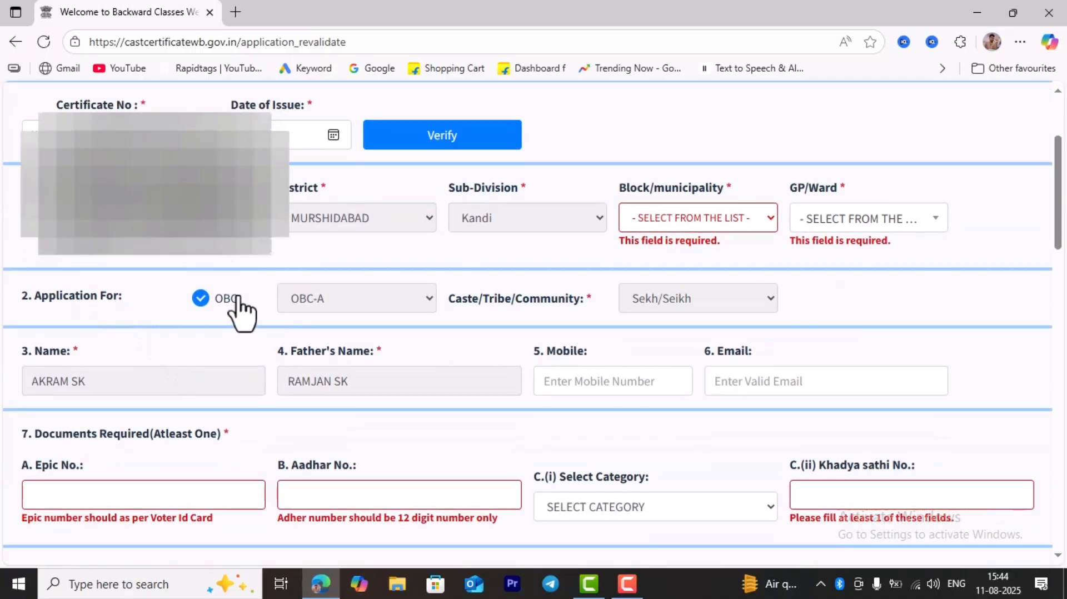
scroll(266, 273, "up", 1)
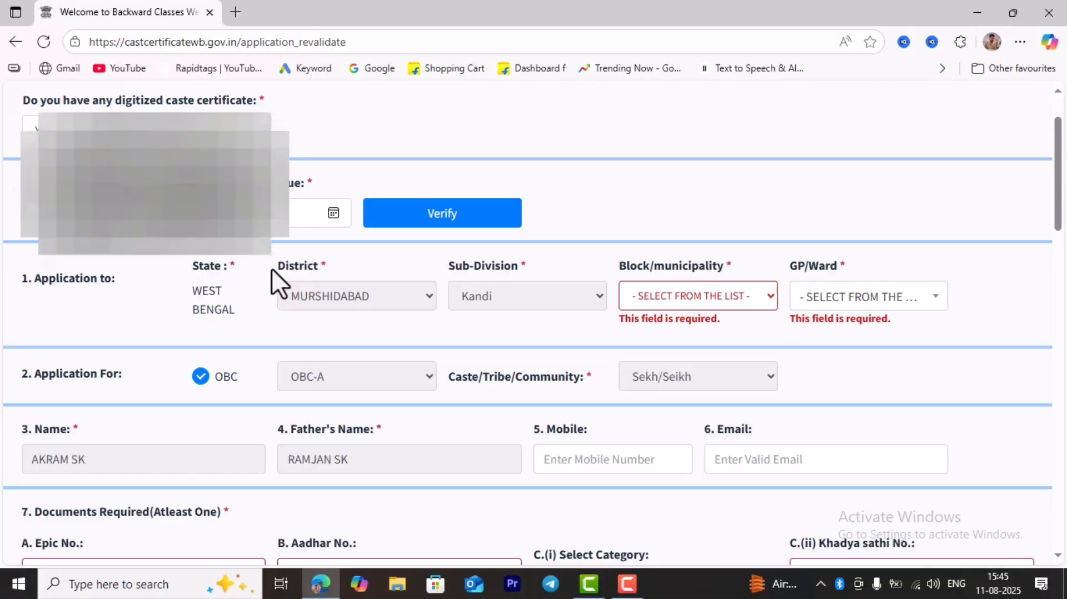
- Choose Bharatpur-II (B) as the block/municipality and SIMULIA as the GP/ward
left_click(670, 297)
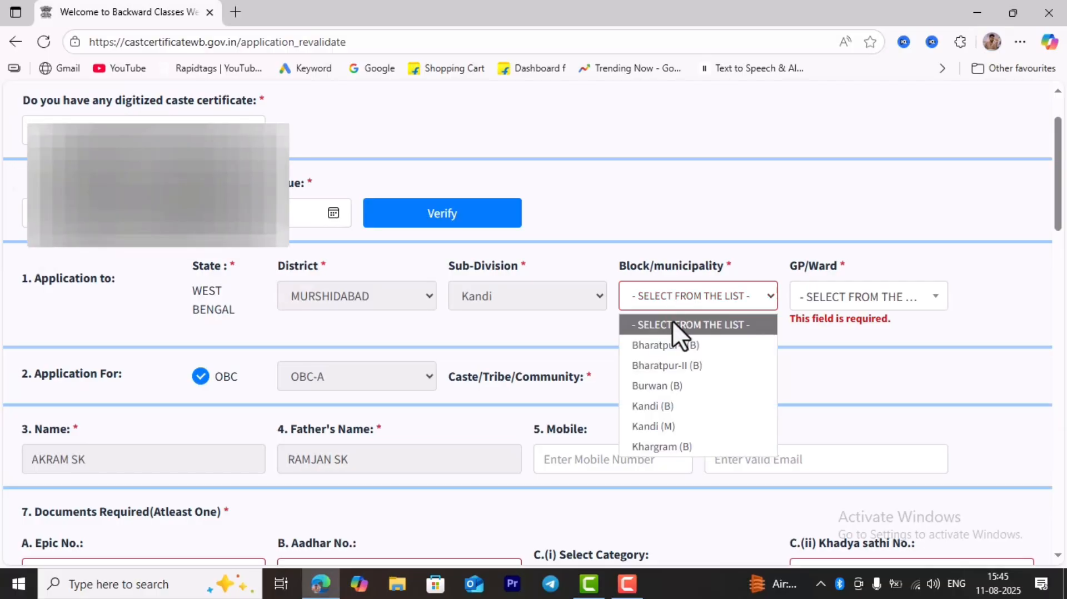
left_click(681, 365)
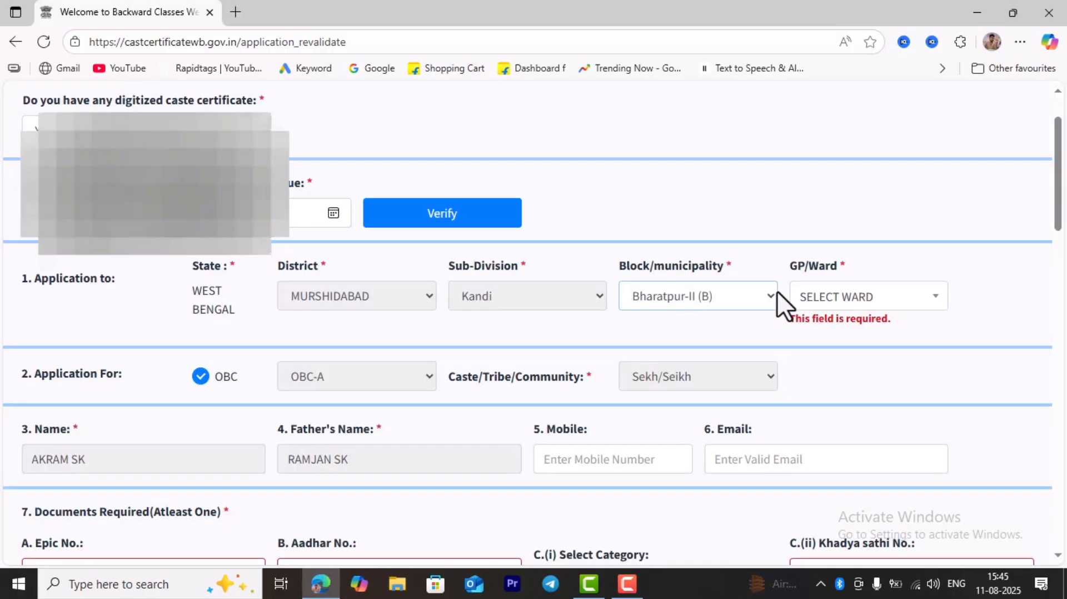
left_click(838, 303)
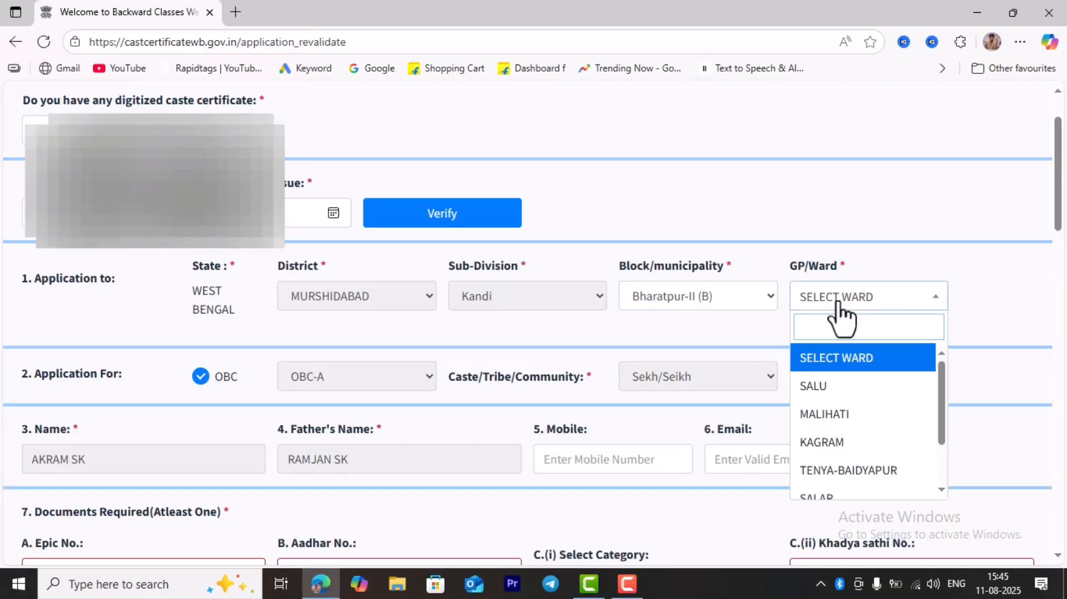
scroll(838, 464, "down", 1)
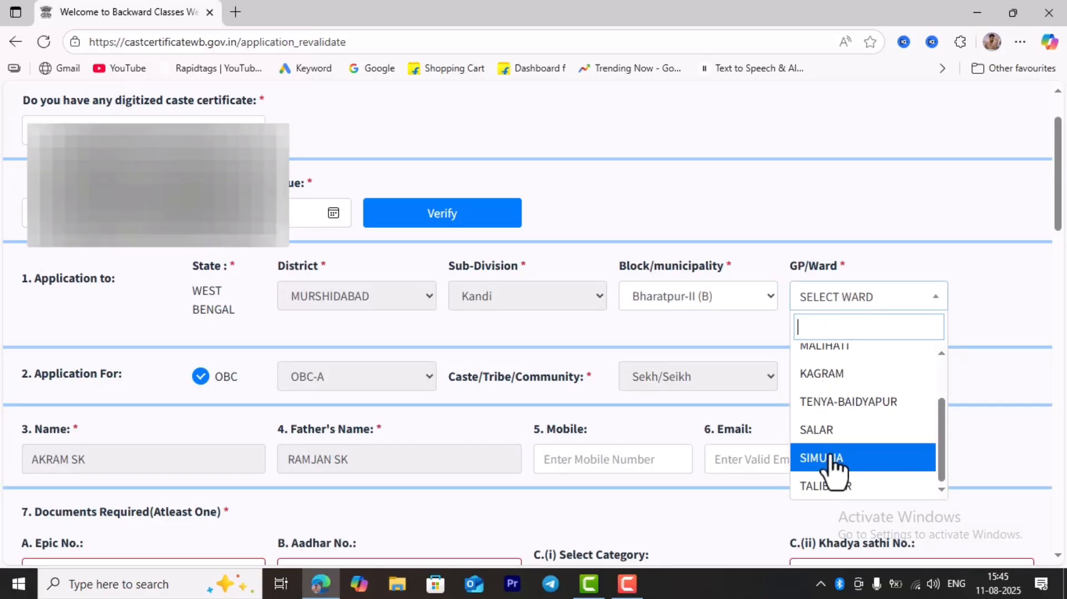
left_click(832, 461)
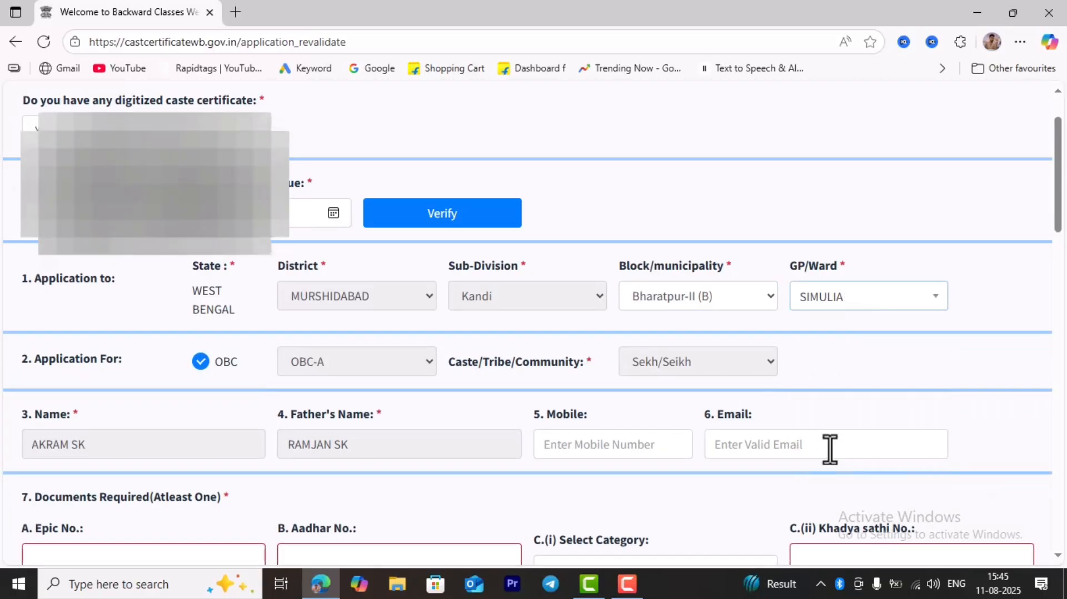
scroll(485, 378, "down", 1)
scroll(484, 378, "down", 1)
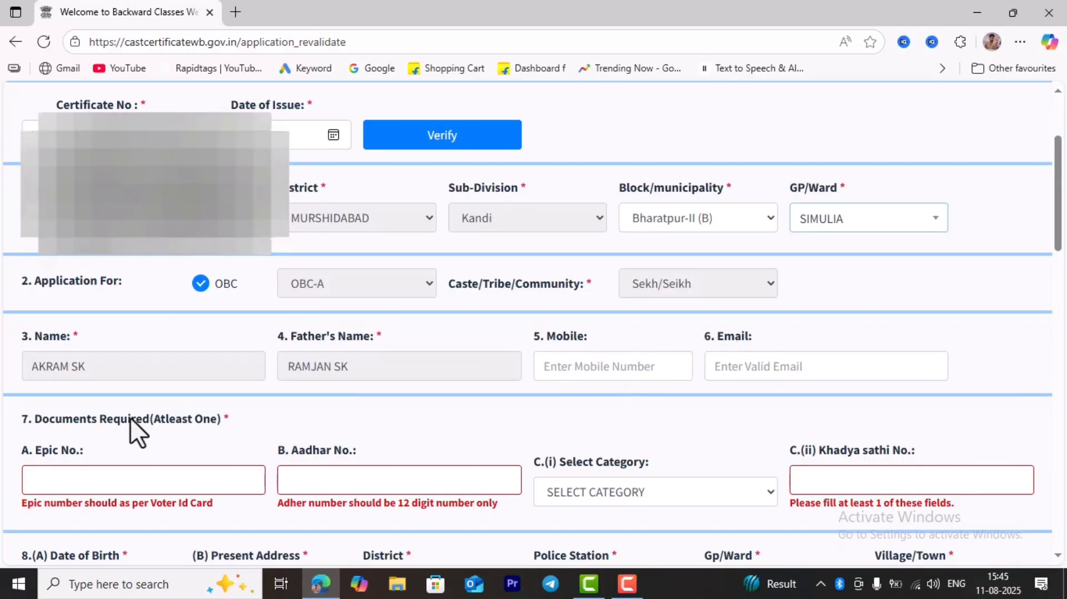
scroll(160, 410, "down", 1)
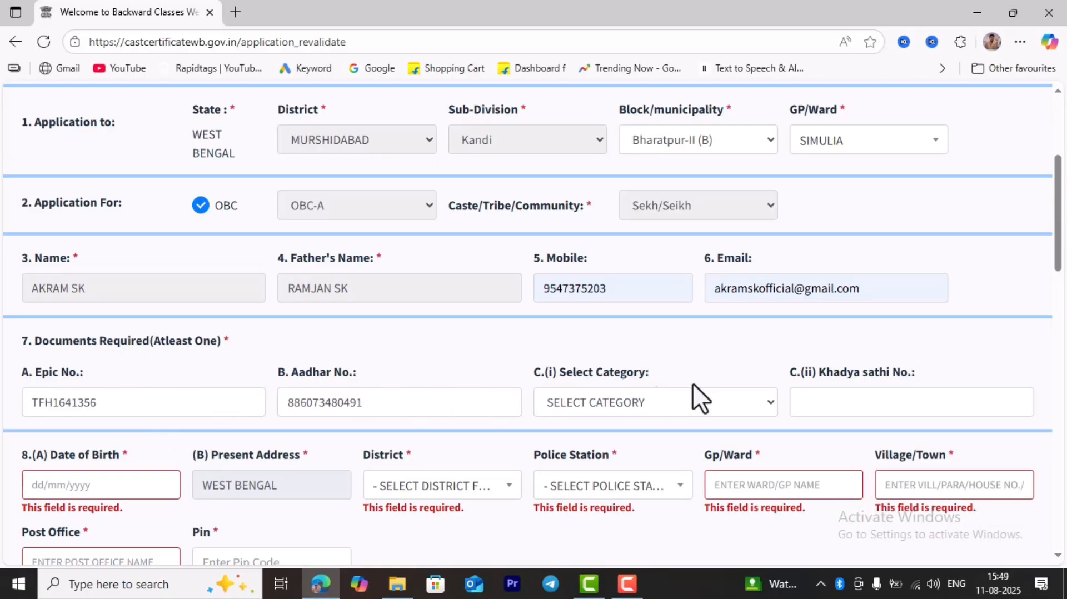
scroll(695, 381, "down", 1)
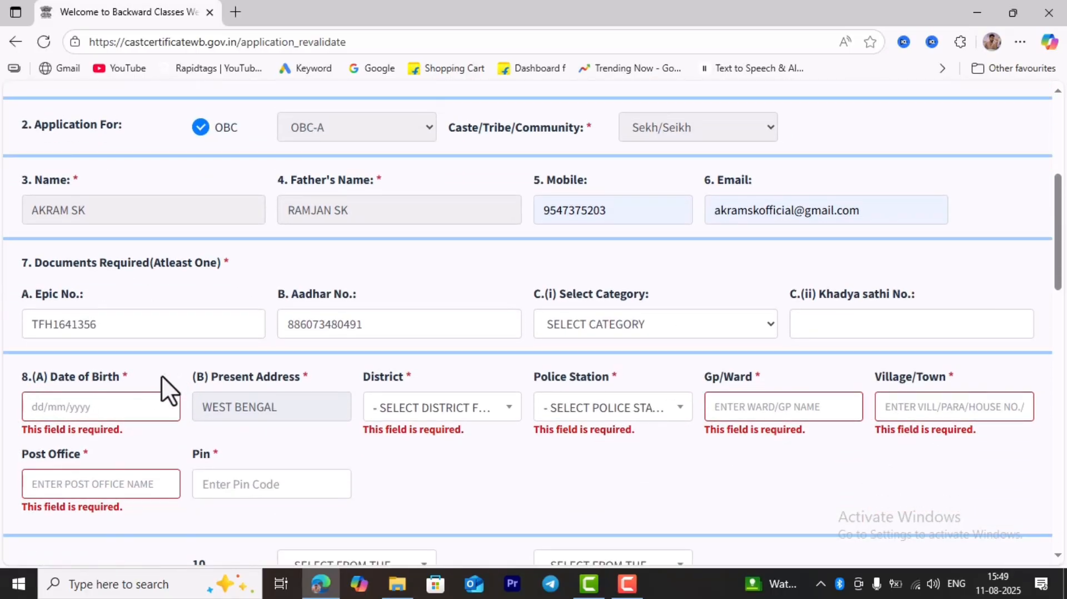
left_click(35, 406)
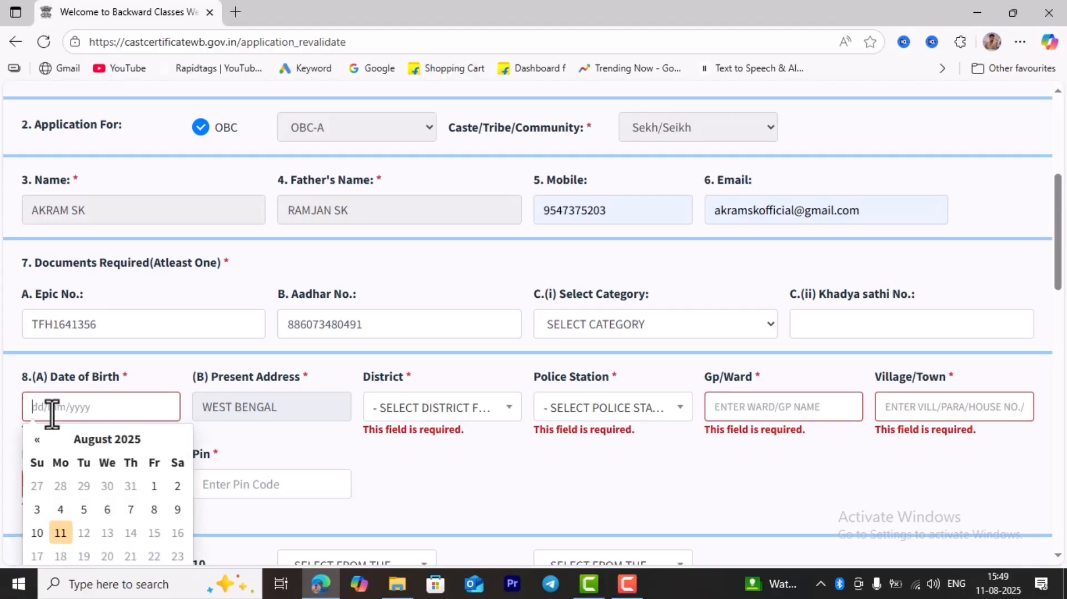
left_click(114, 440)
left_click(39, 509)
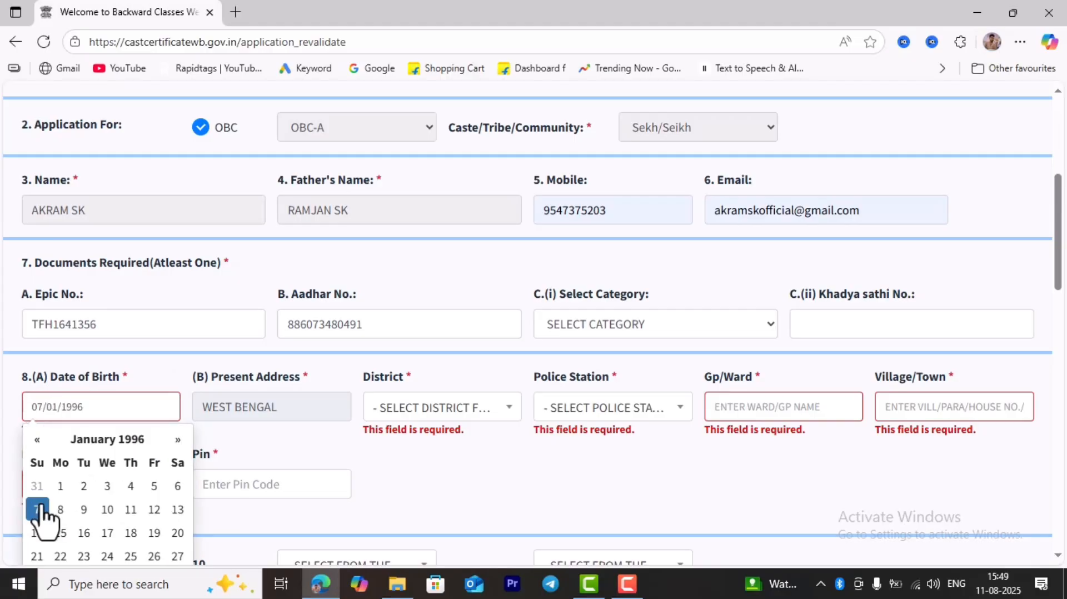
left_click(271, 438)
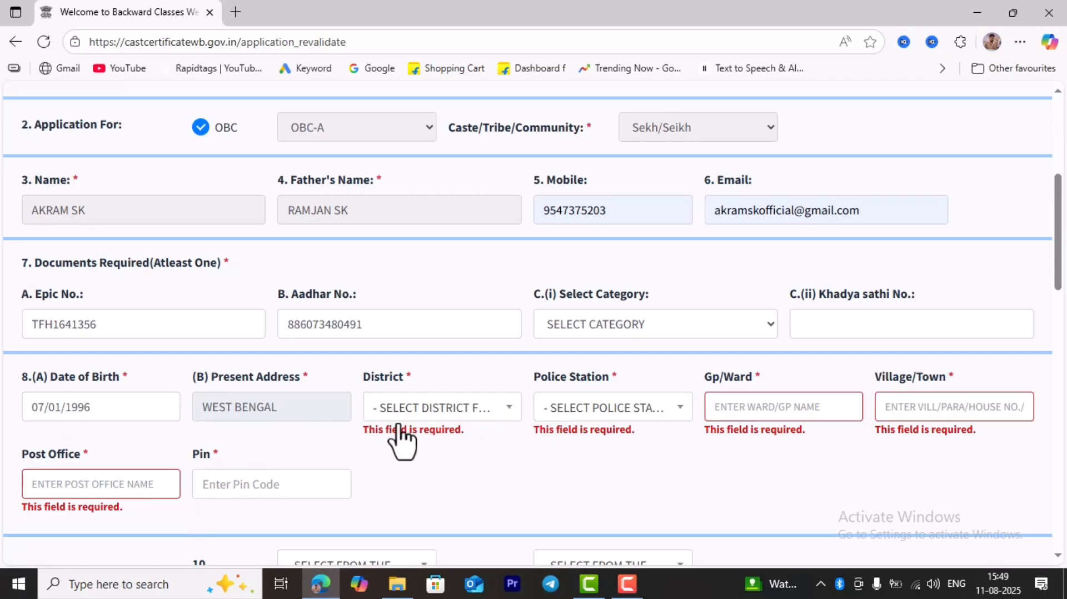
- Choose MURSHIDABAD as the address district and SALAR as the police station
left_click(438, 414)
scroll(433, 489, "down", 5)
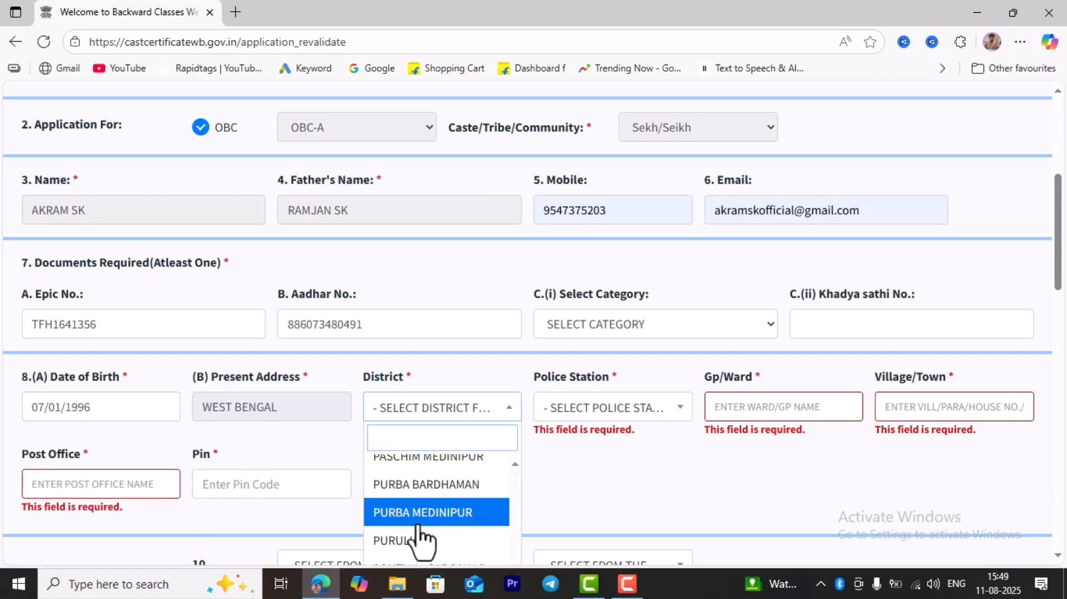
scroll(414, 520, "up", 2)
left_click(428, 503)
scroll(589, 424, "down", 2)
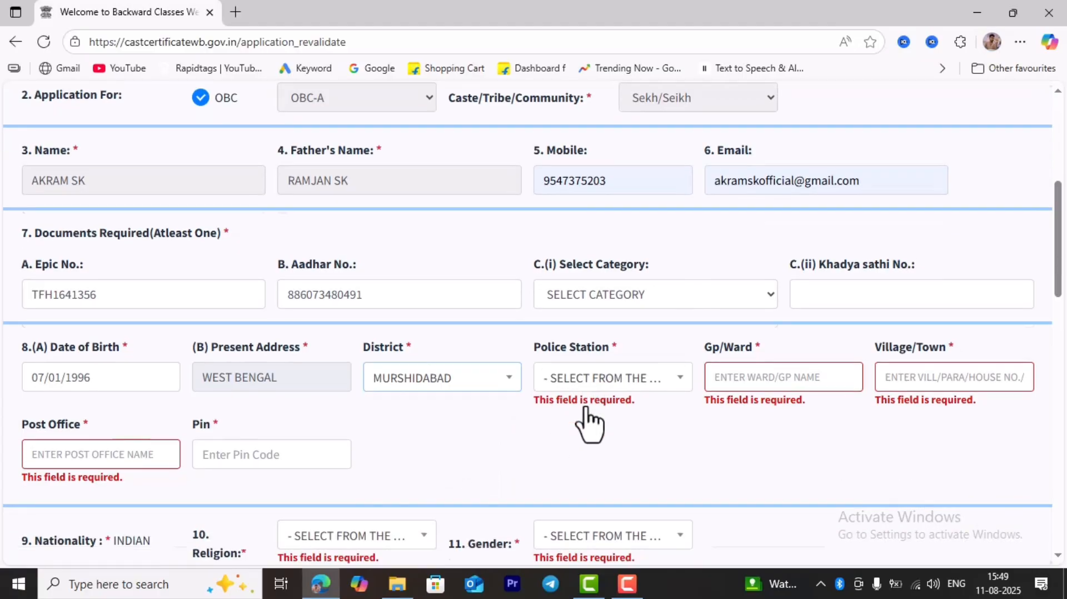
left_click(617, 334)
scroll(617, 467, "down", 5)
scroll(611, 467, "down", 5)
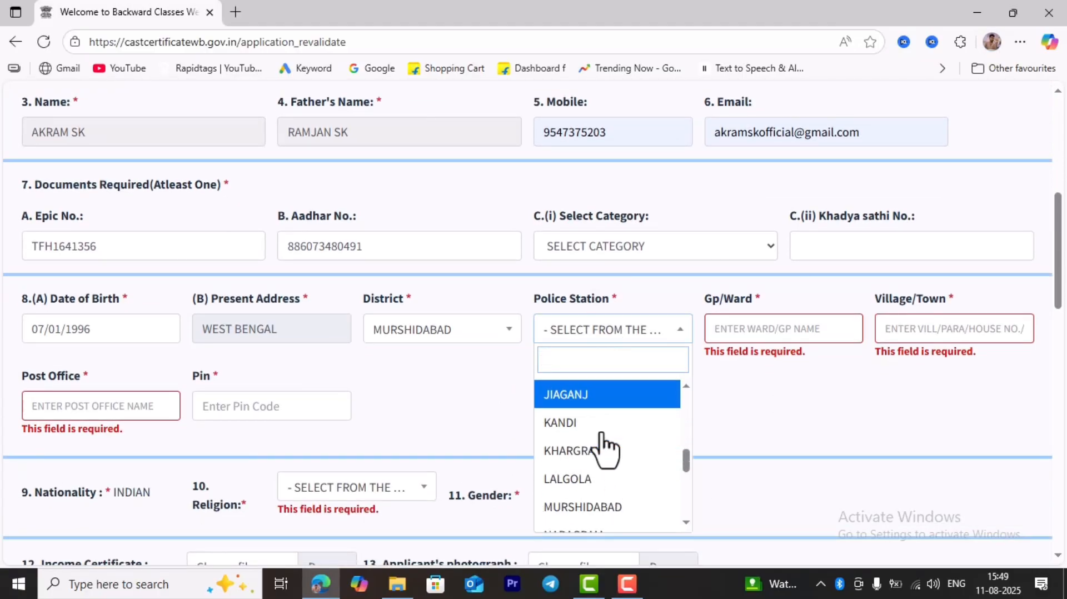
left_click(586, 473)
left_click(761, 327)
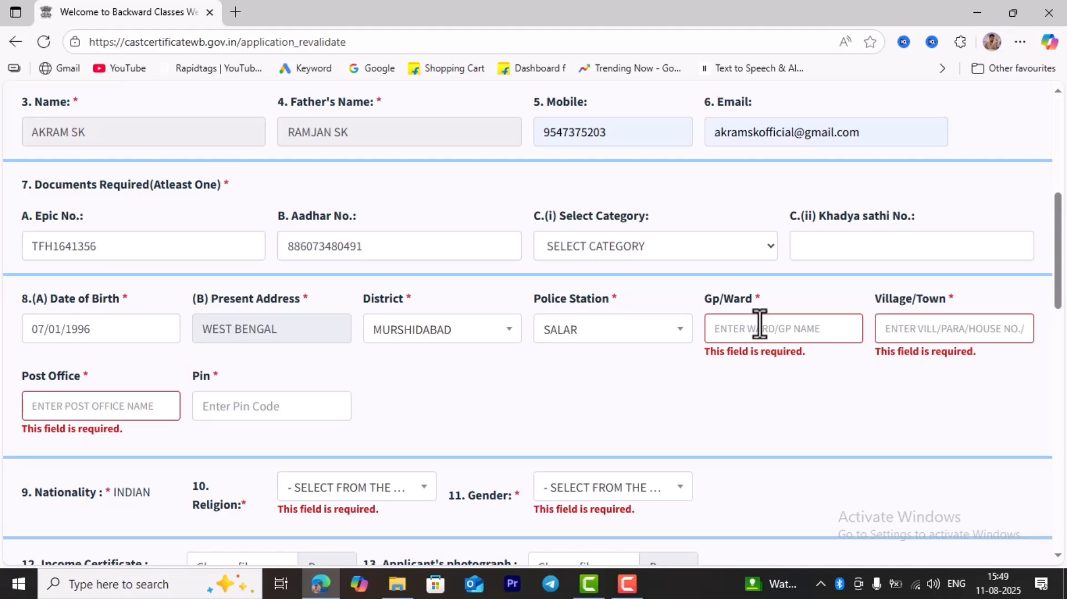
type("SIM")
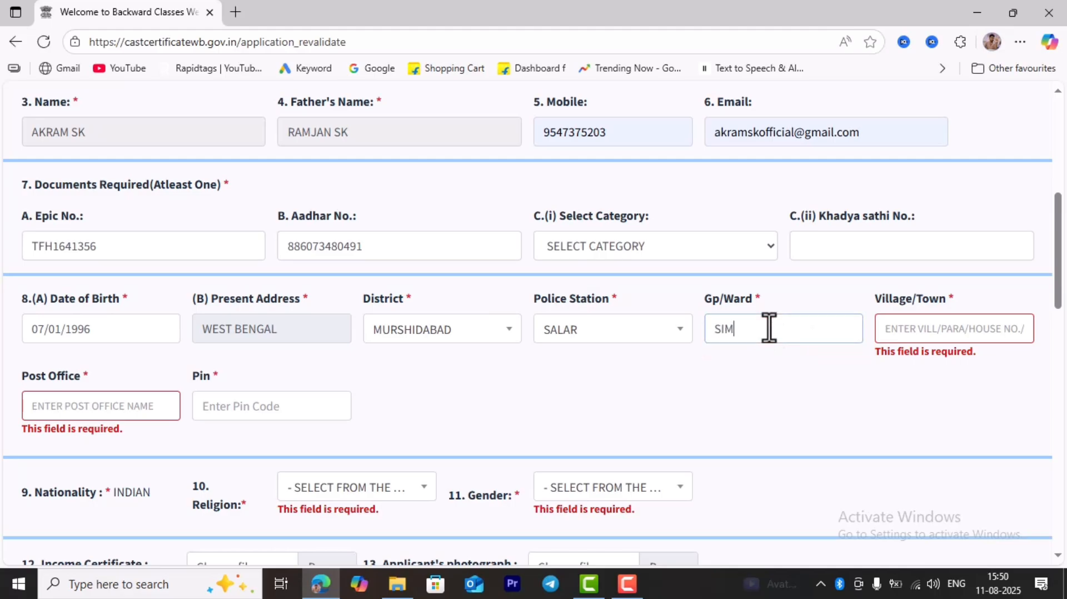
type("ULIA")
left_click(948, 328)
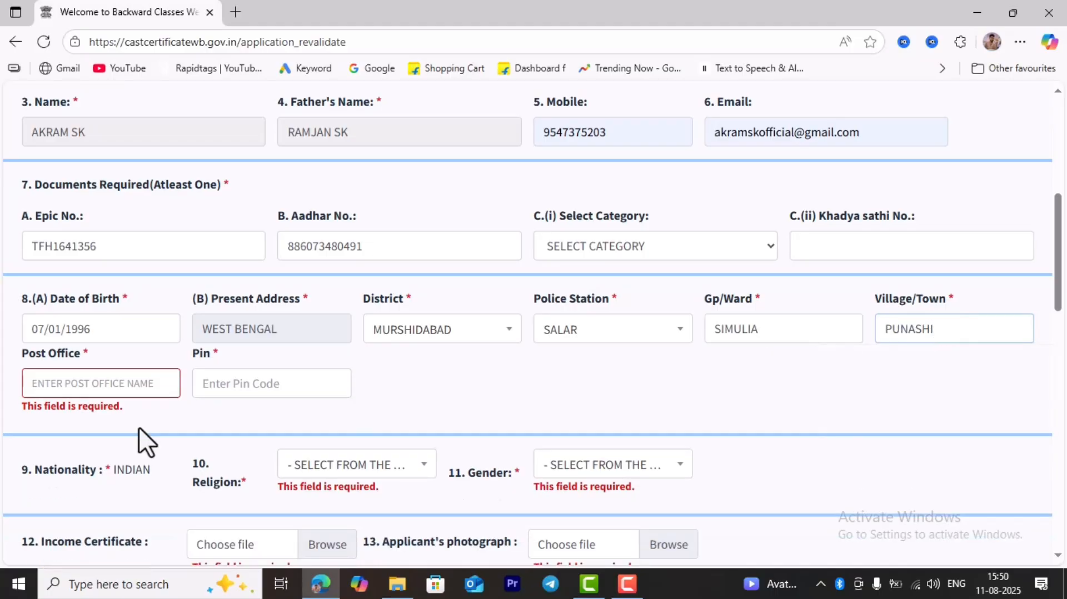
left_click(63, 384)
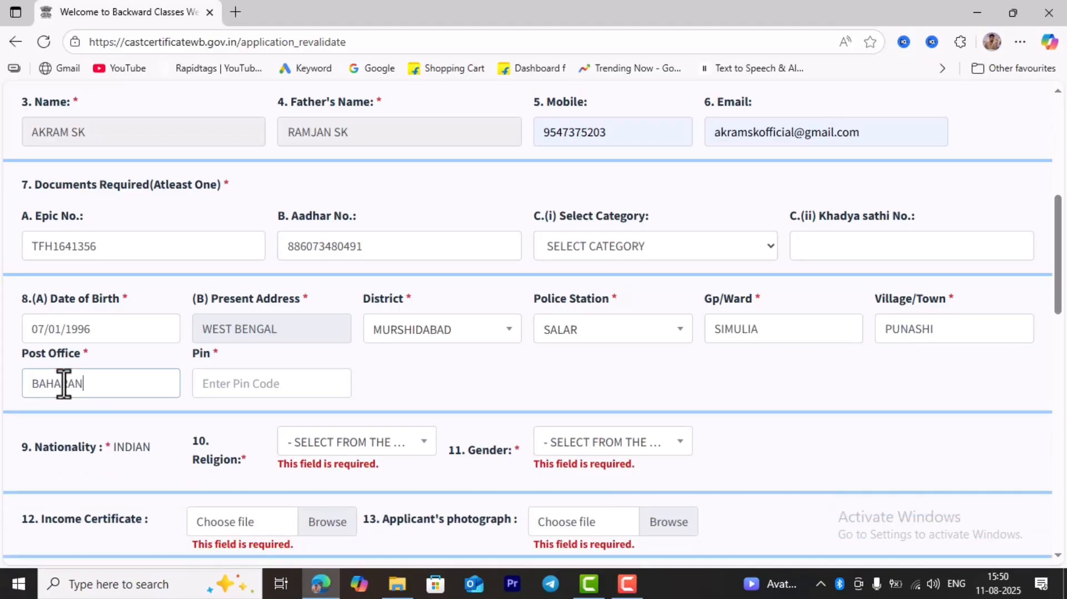
left_click(210, 383)
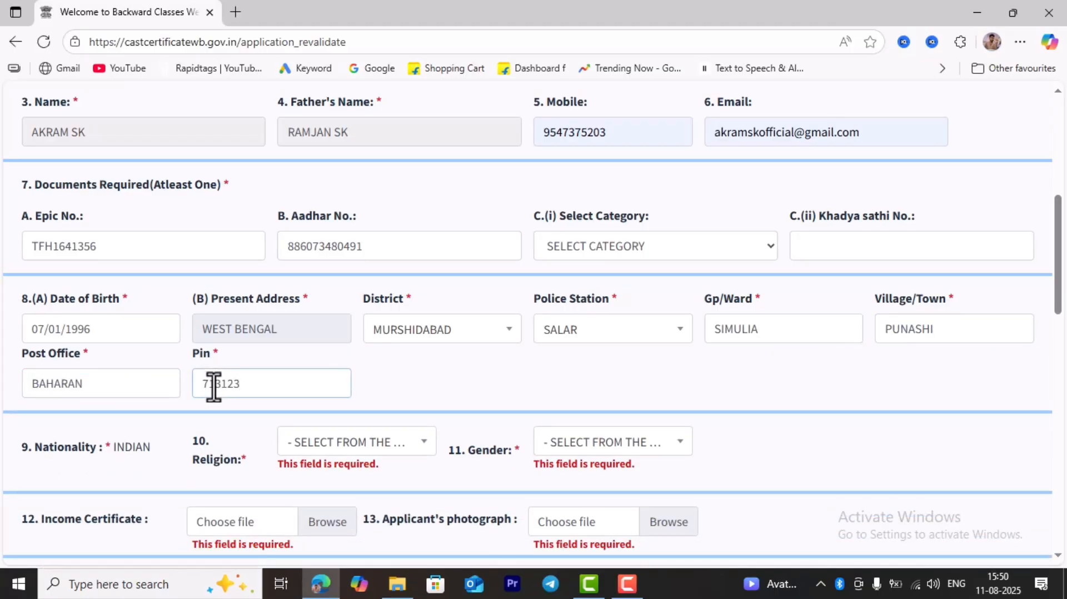
scroll(213, 384, "down", 3)
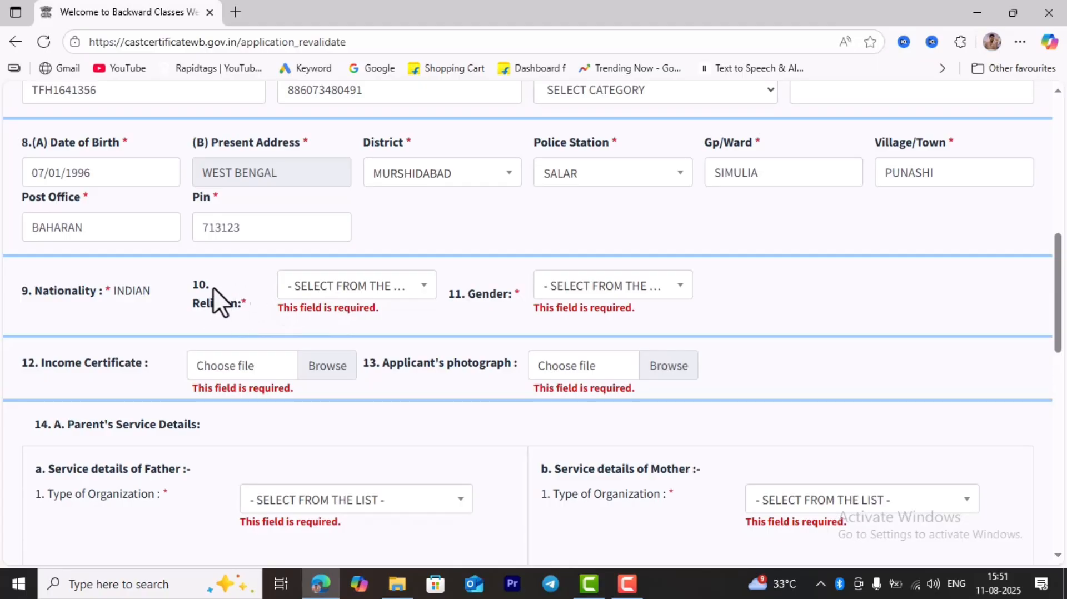
- Pick ISLAM from the Religion list and MALE from the Gender list
left_click(351, 287)
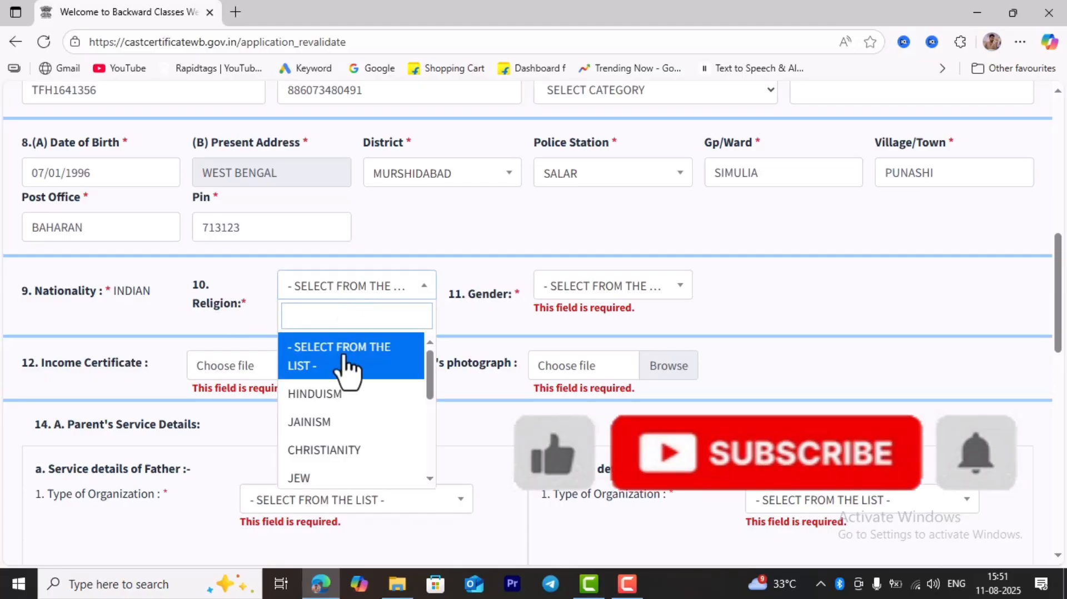
scroll(348, 389, "down", 1)
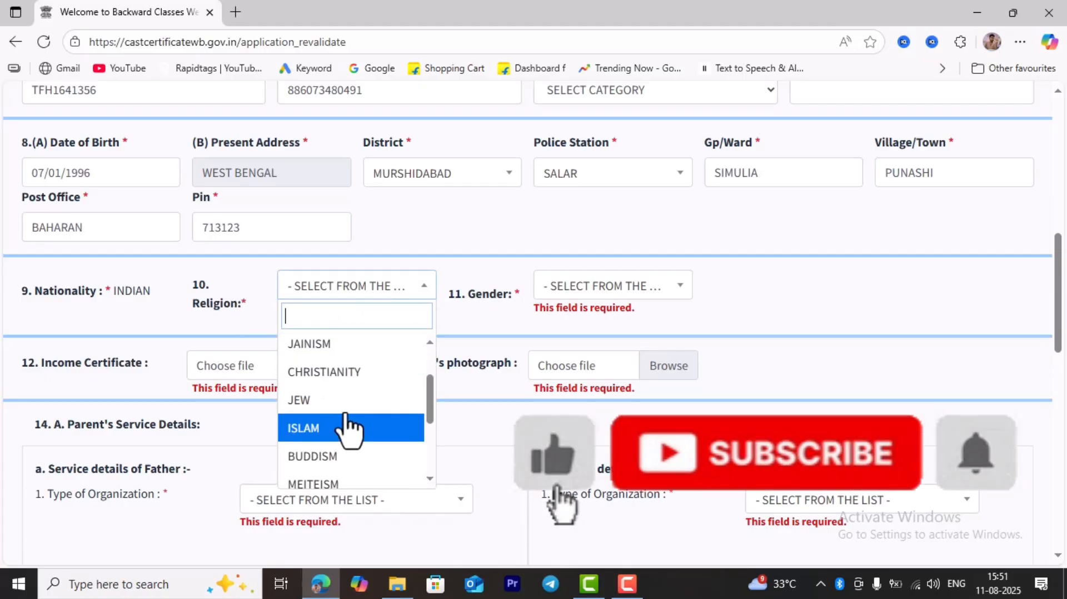
left_click(311, 429)
left_click(604, 286)
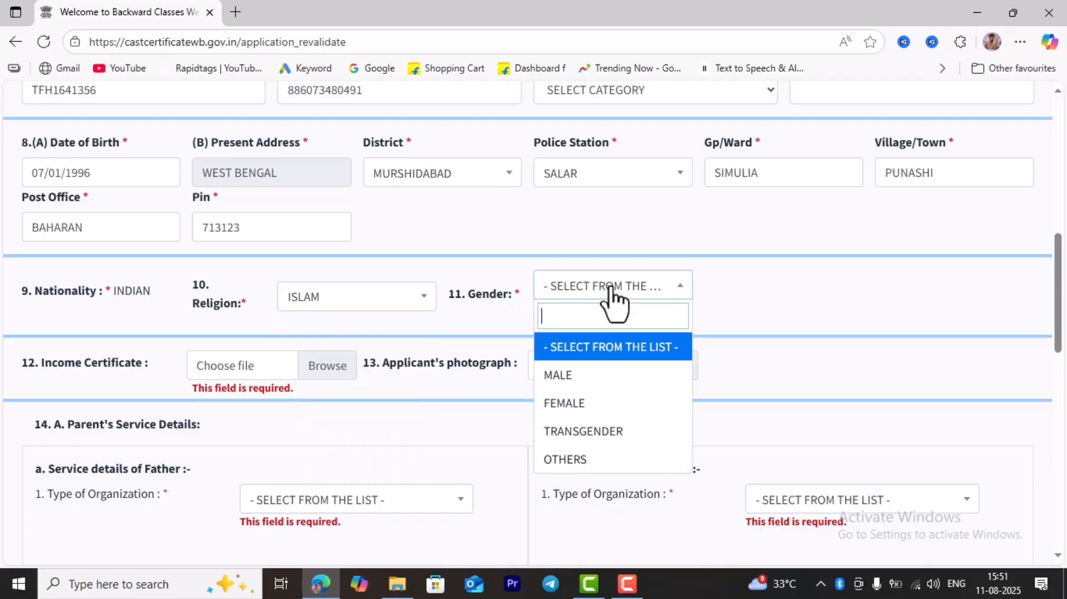
left_click(585, 380)
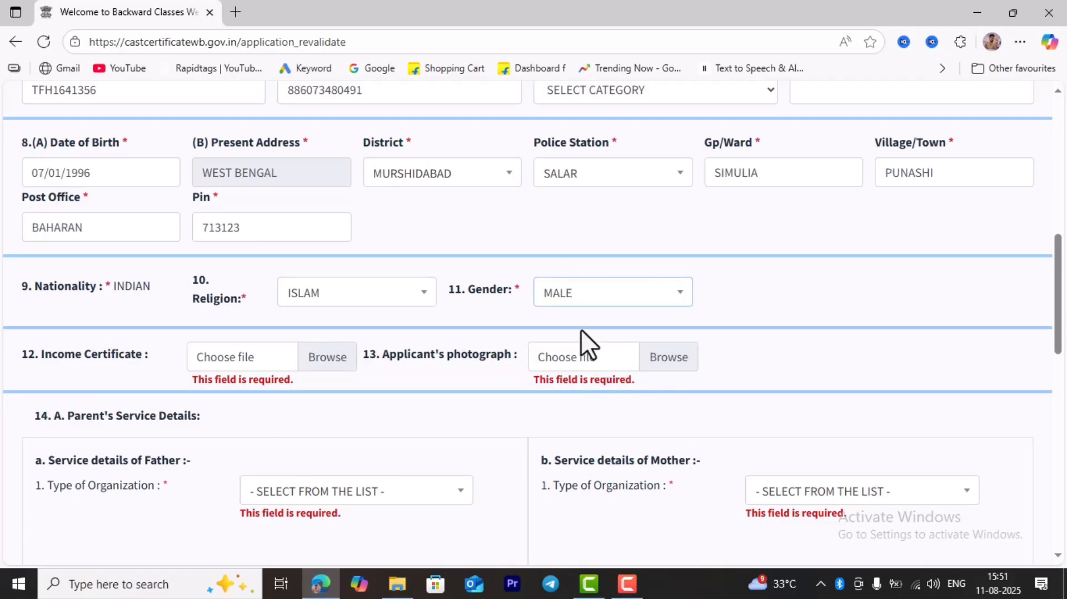
scroll(302, 272, "down", 3)
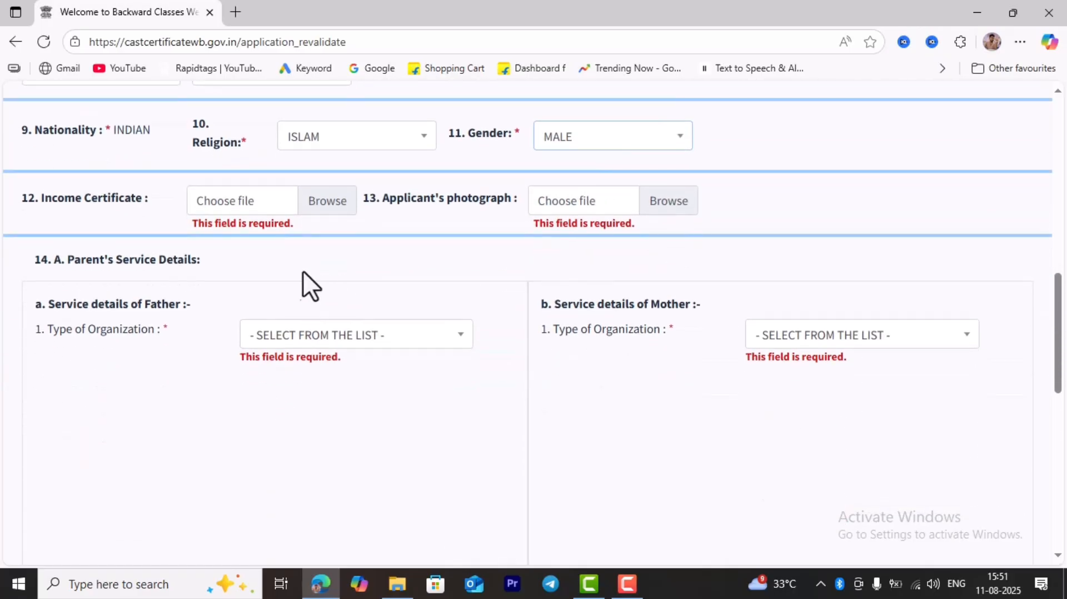
scroll(142, 282, "up", 1)
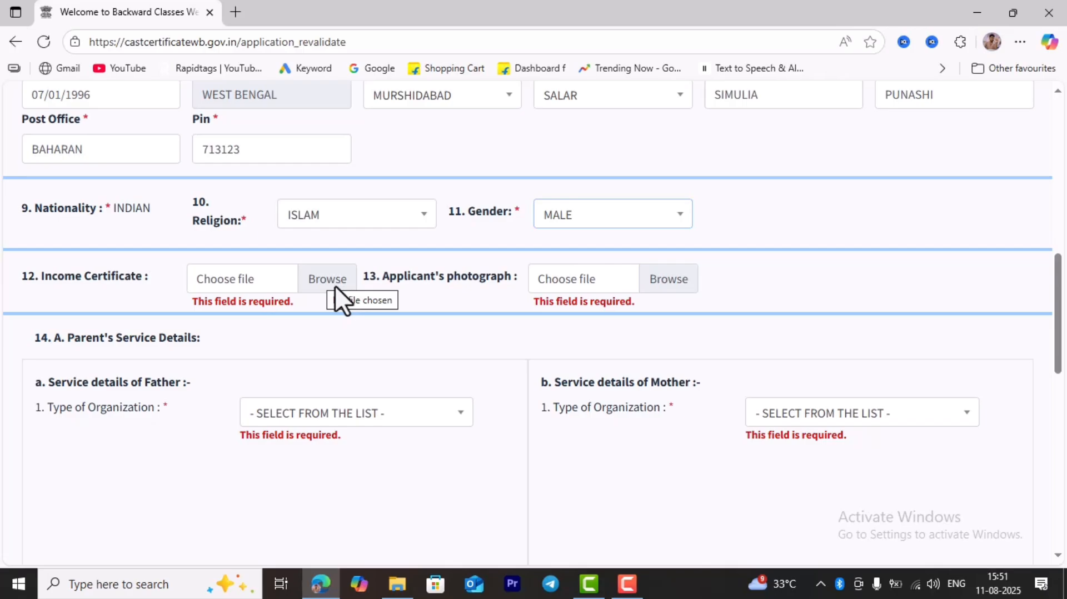
- Upload the photo file from the my doc folder as the applicant's photograph
left_click(679, 277)
left_click(488, 248)
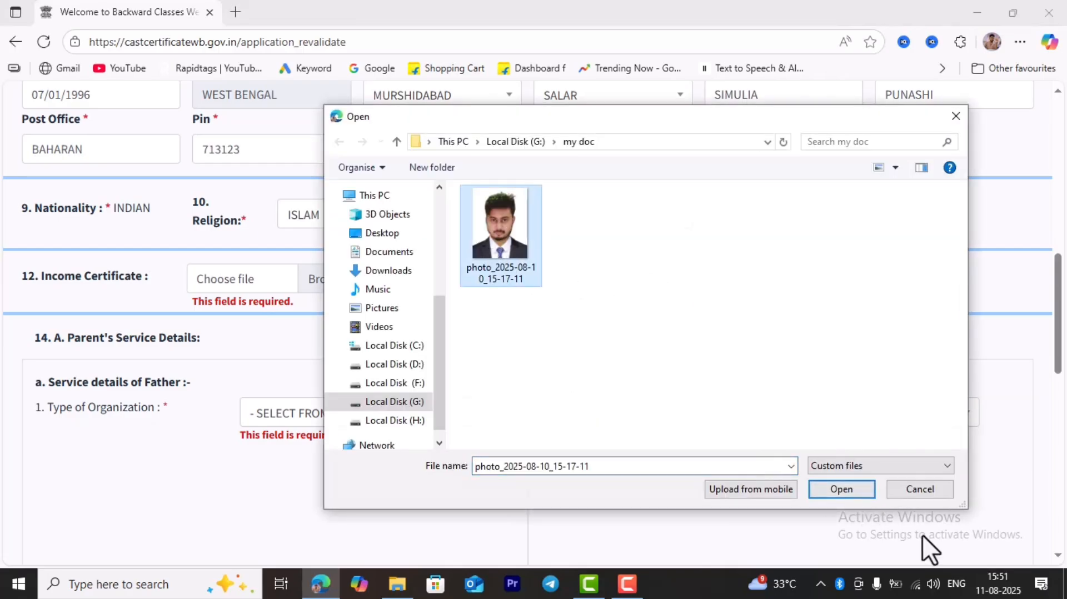
left_click(842, 489)
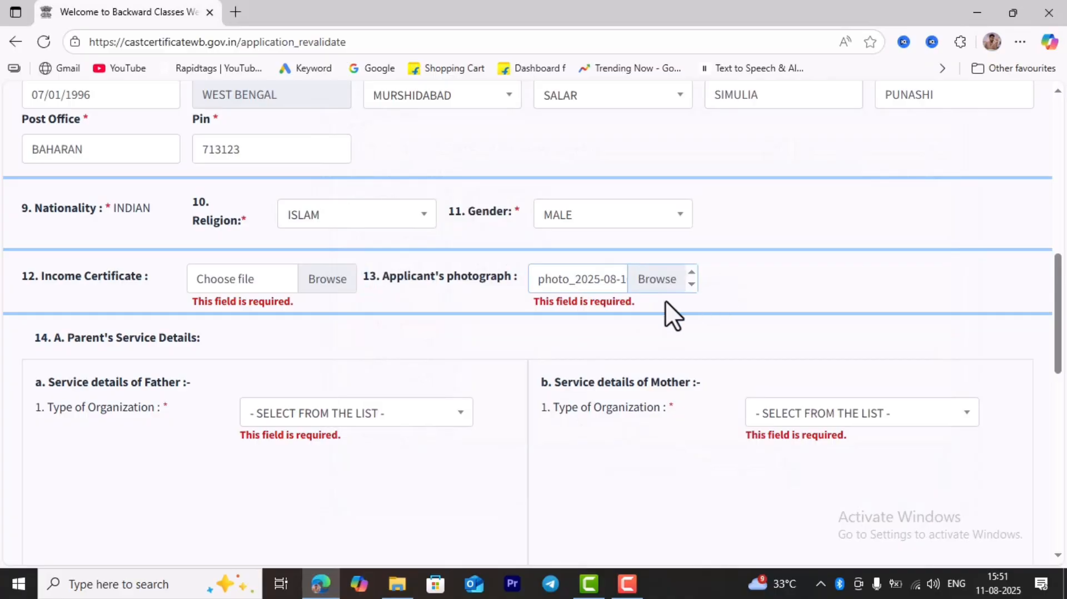
scroll(301, 352, "down", 1)
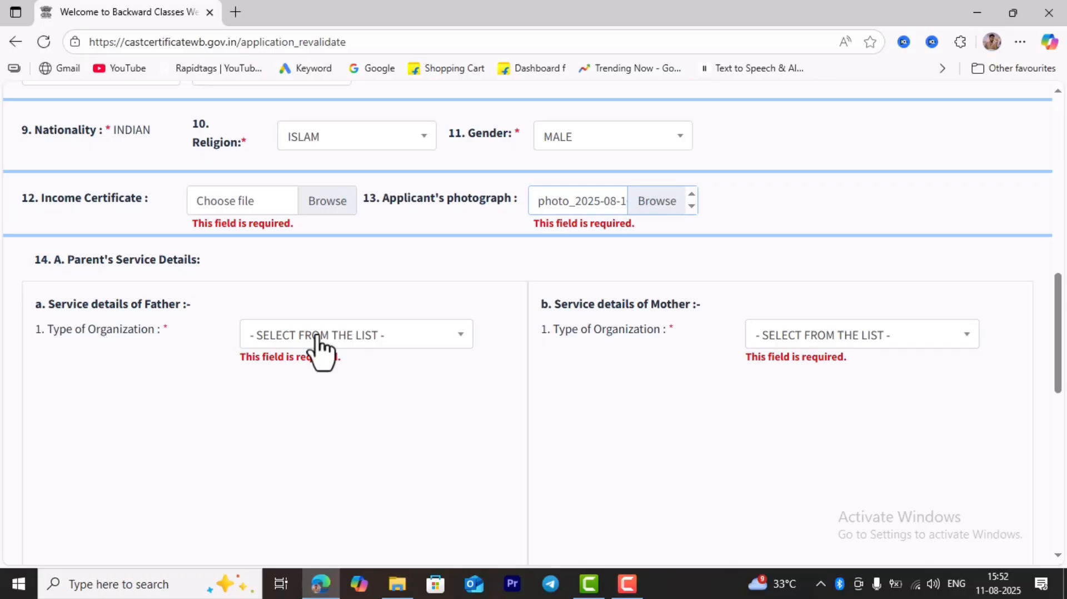
- Set both the Father's and Mother's Type of Organization to NONE
left_click(386, 337)
scroll(365, 459, "down", 3)
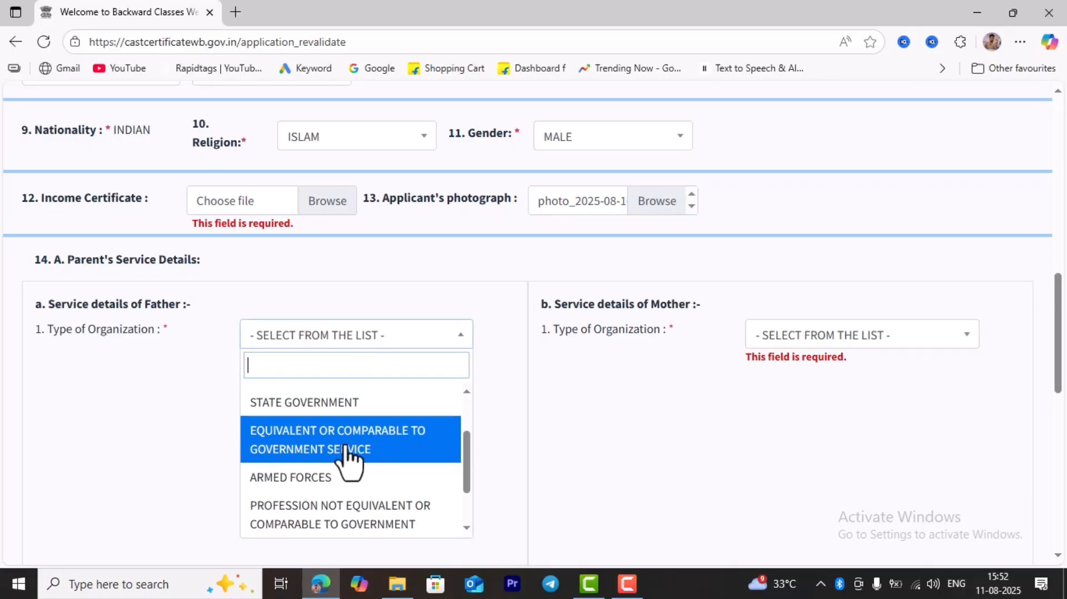
scroll(347, 461, "down", 2)
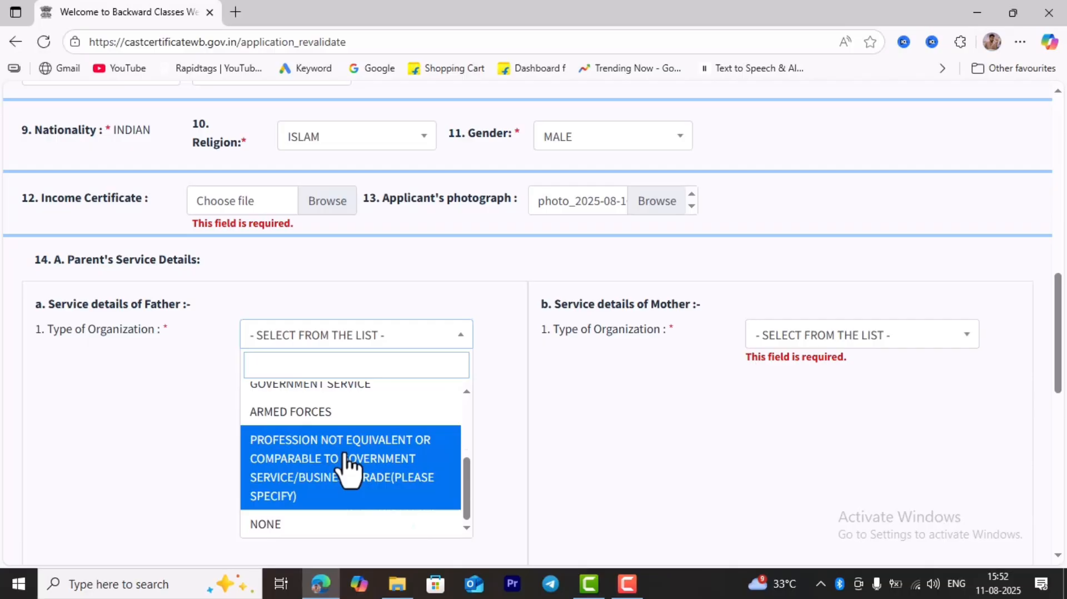
left_click(272, 526)
left_click(848, 335)
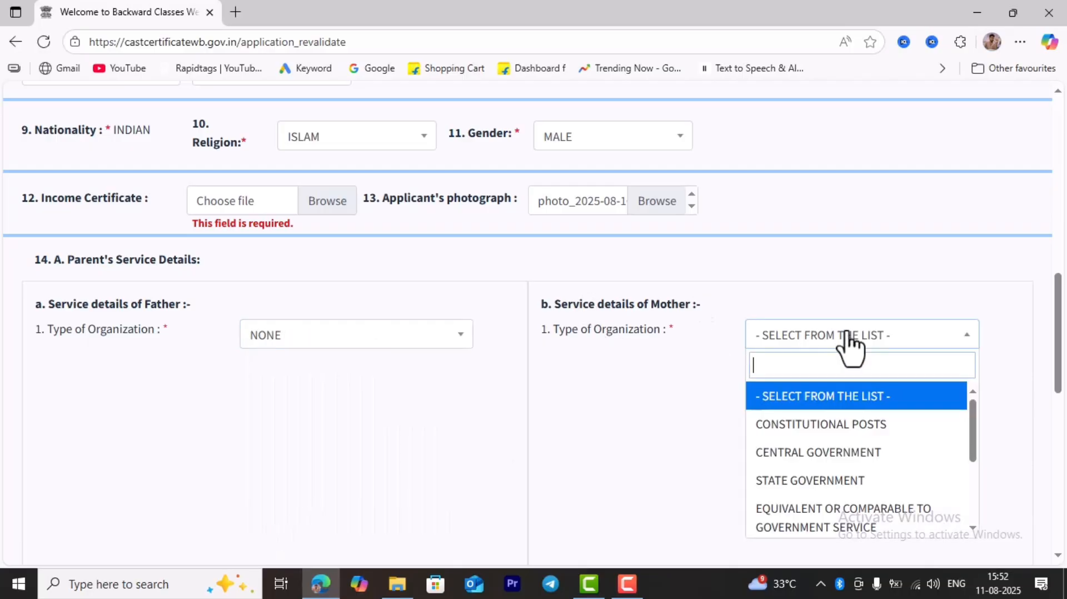
scroll(828, 472, "down", 3)
left_click(784, 525)
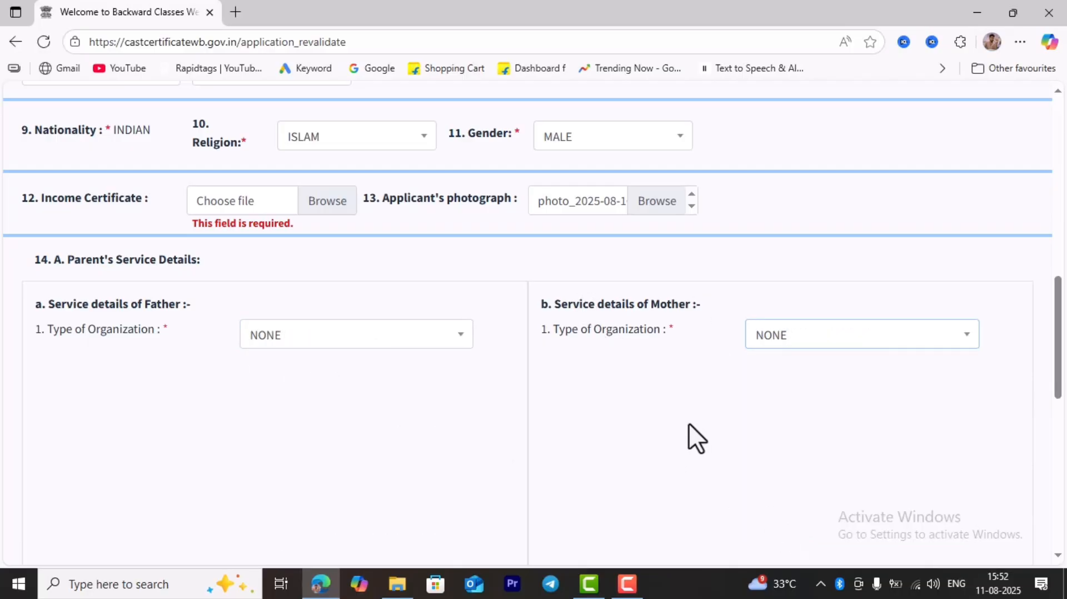
scroll(508, 361, "down", 10)
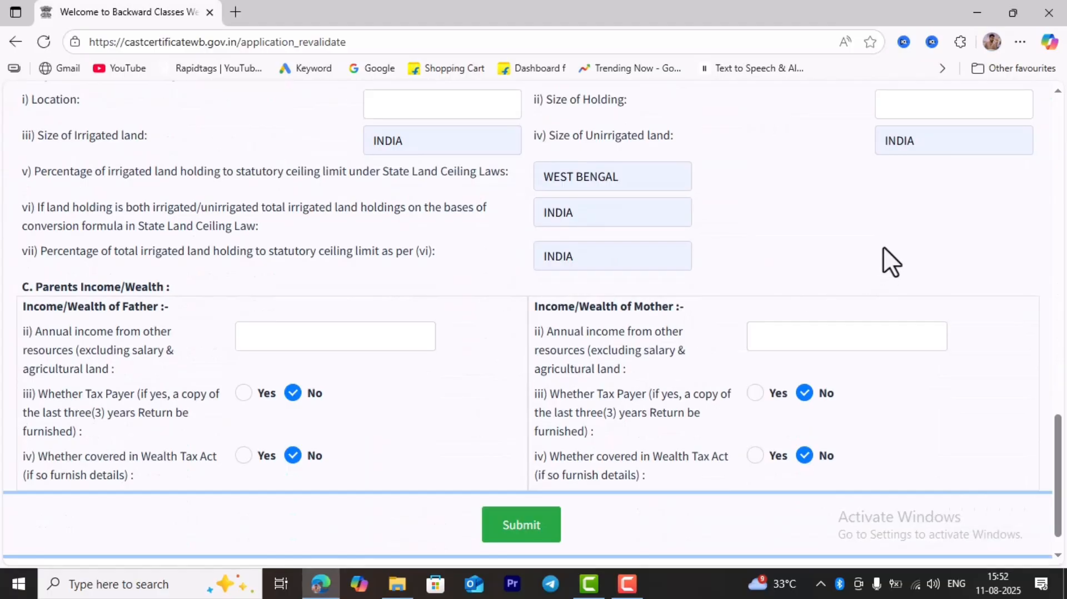
- Submit the completed OBC certificate application
scroll(473, 336, "up", 1)
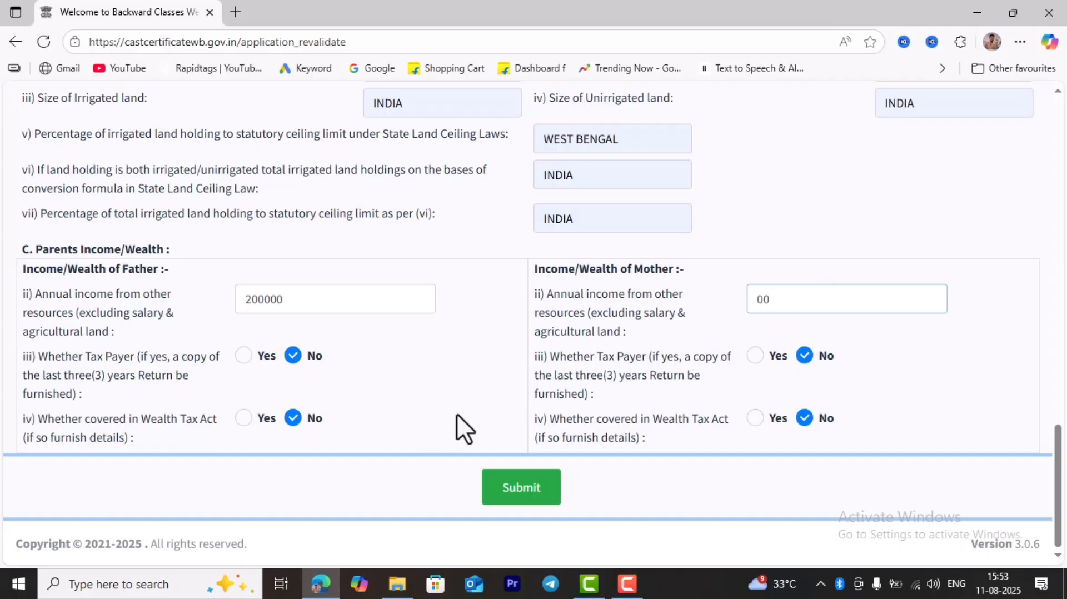
left_click(526, 494)
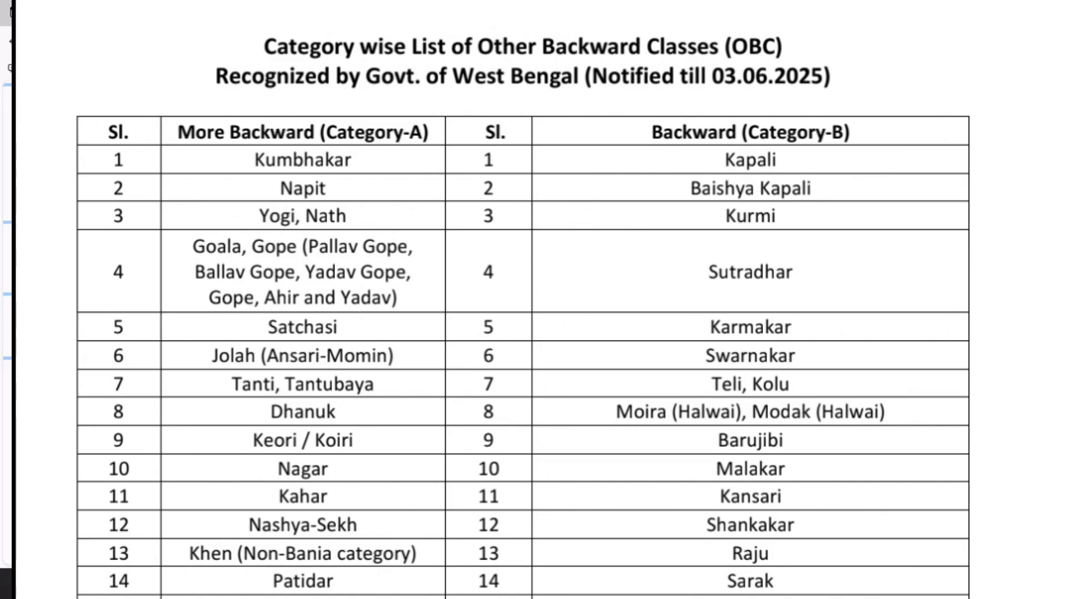
- Scroll through pages 1 and 2 of the category-wise OBC list PDF
scroll(522, 300, "down", 6)
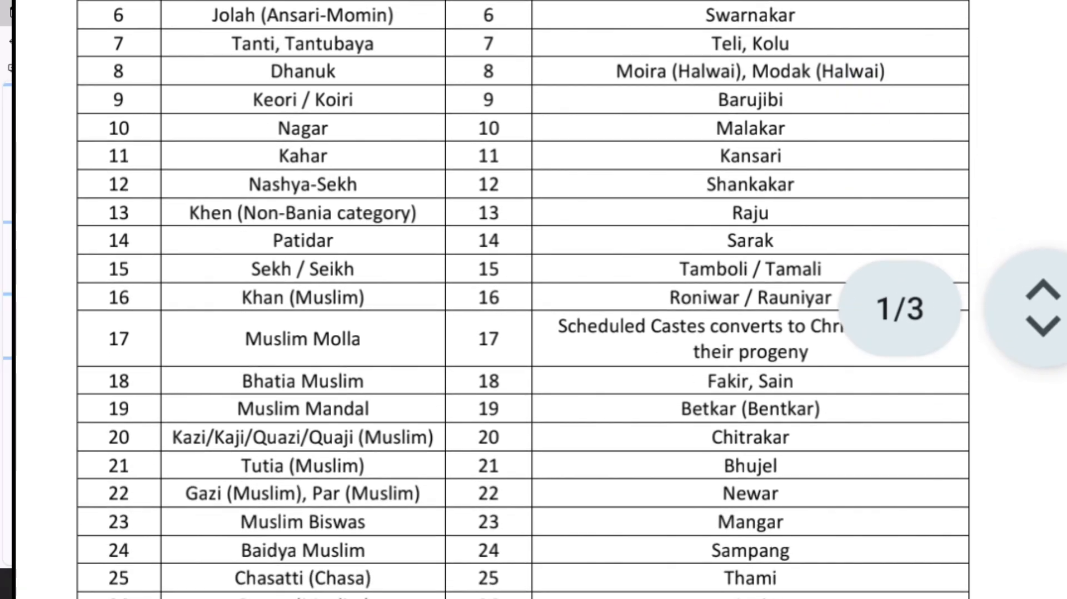
scroll(522, 300, "down", 9)
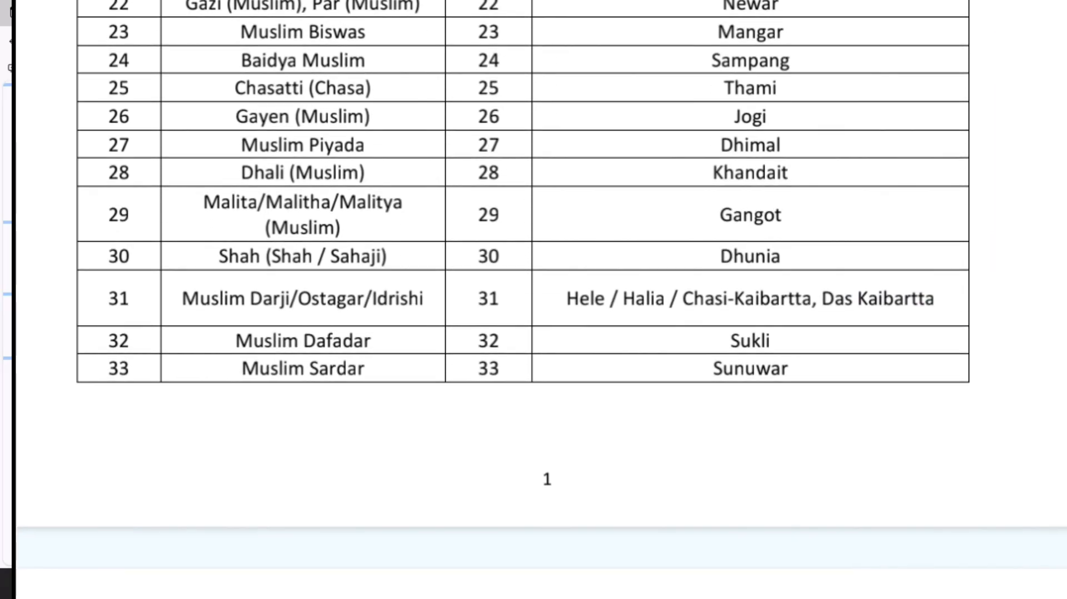
scroll(523, 300, "down", 10)
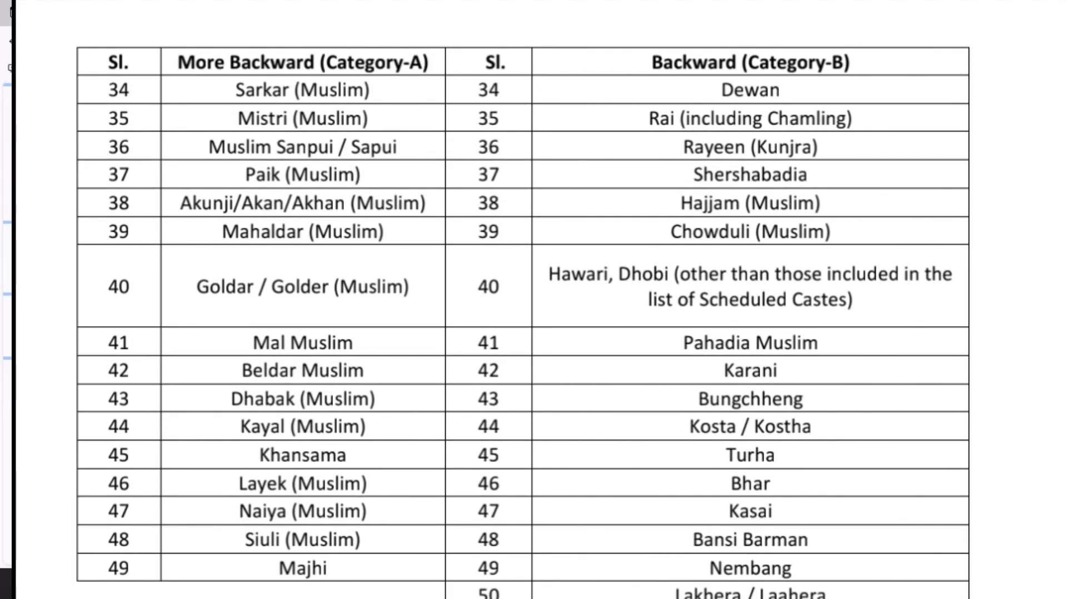
scroll(522, 300, "down", 15)
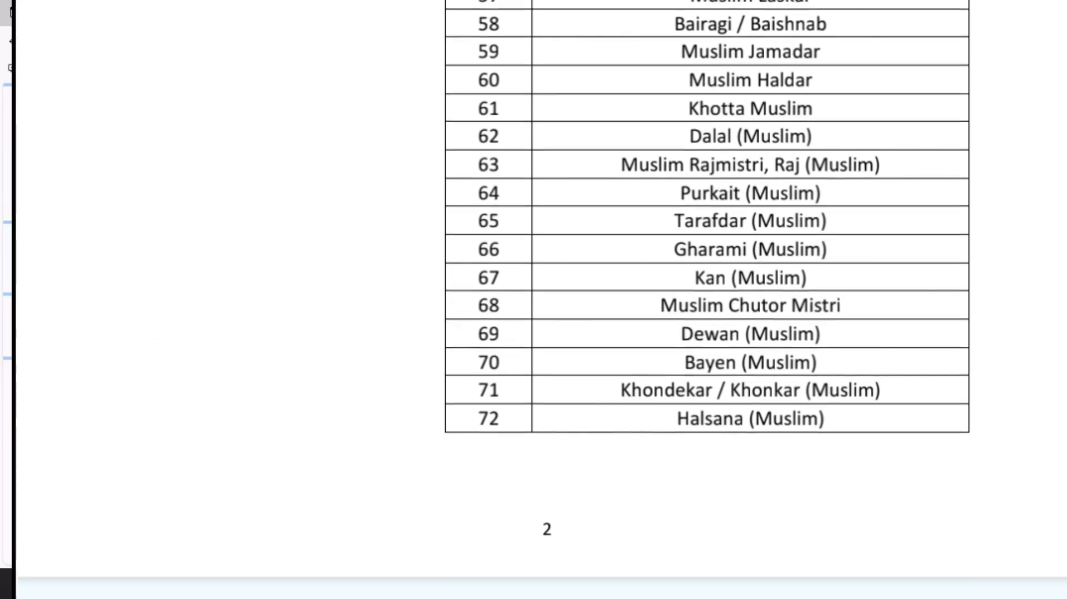
scroll(522, 300, "down", 3)
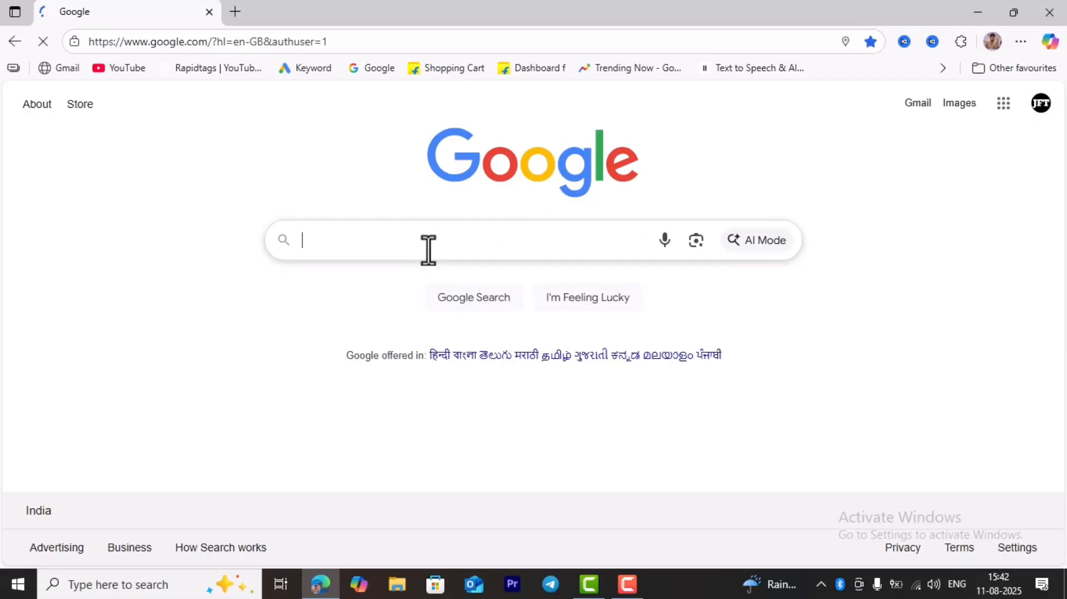
- Search Google for 'obc certificate' and go to the castcertificatewb.gov.in result
left_click(428, 250)
left_click(349, 283)
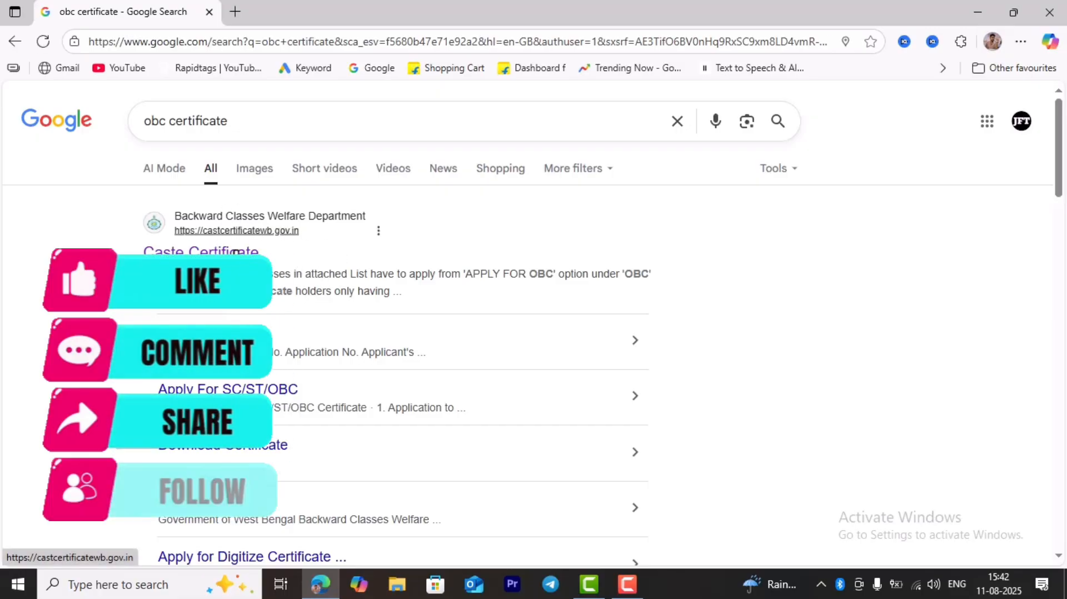
left_click(237, 230)
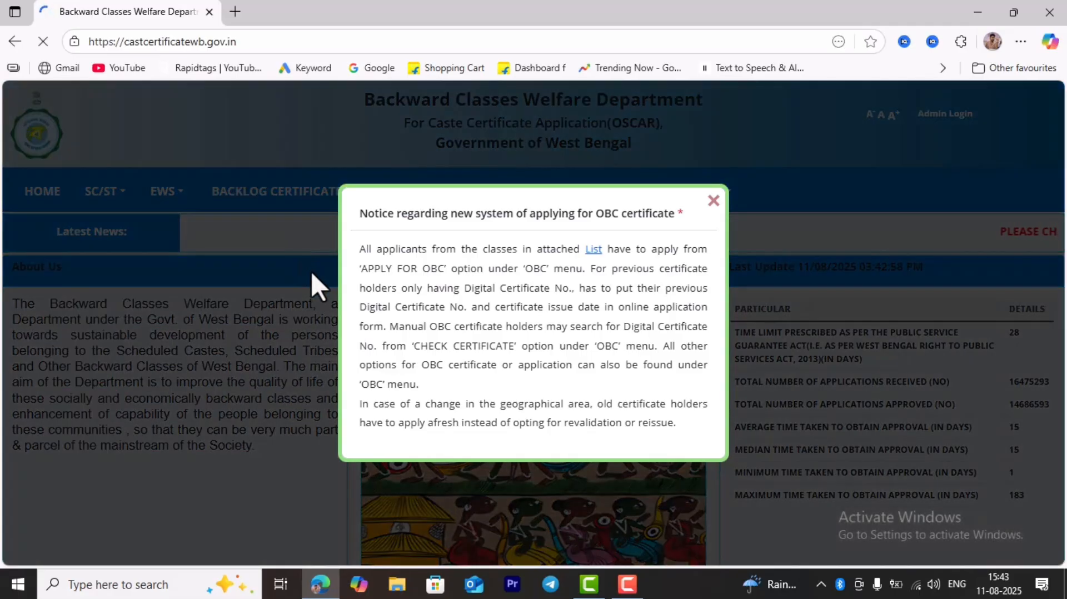
- Close the OBC notice popup and choose APPLY FOR OBC from the OBC menu
left_click(715, 209)
mouse_move(404, 200)
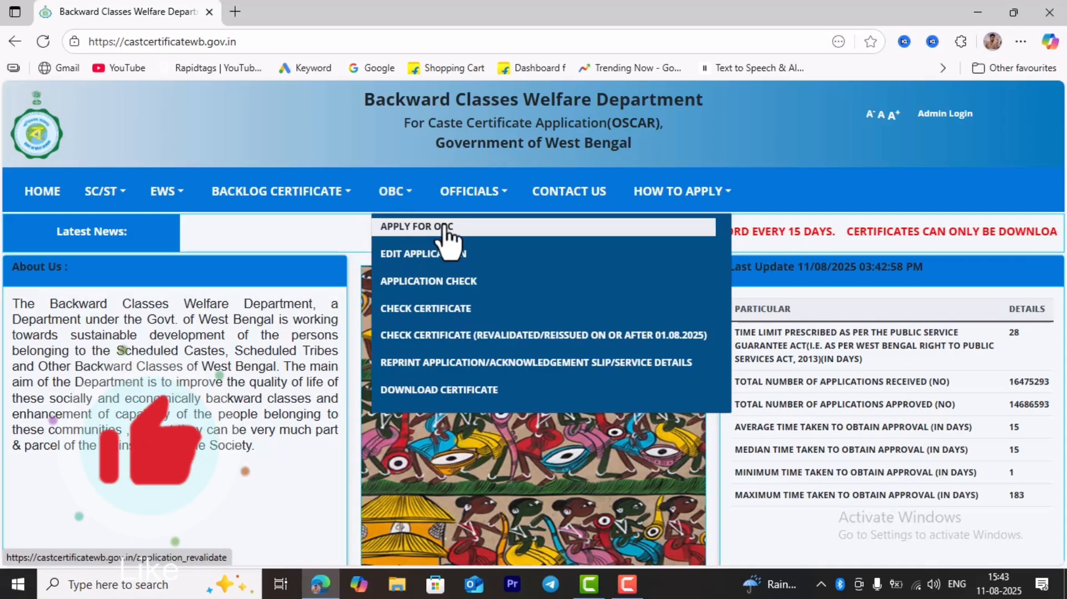
left_click(420, 227)
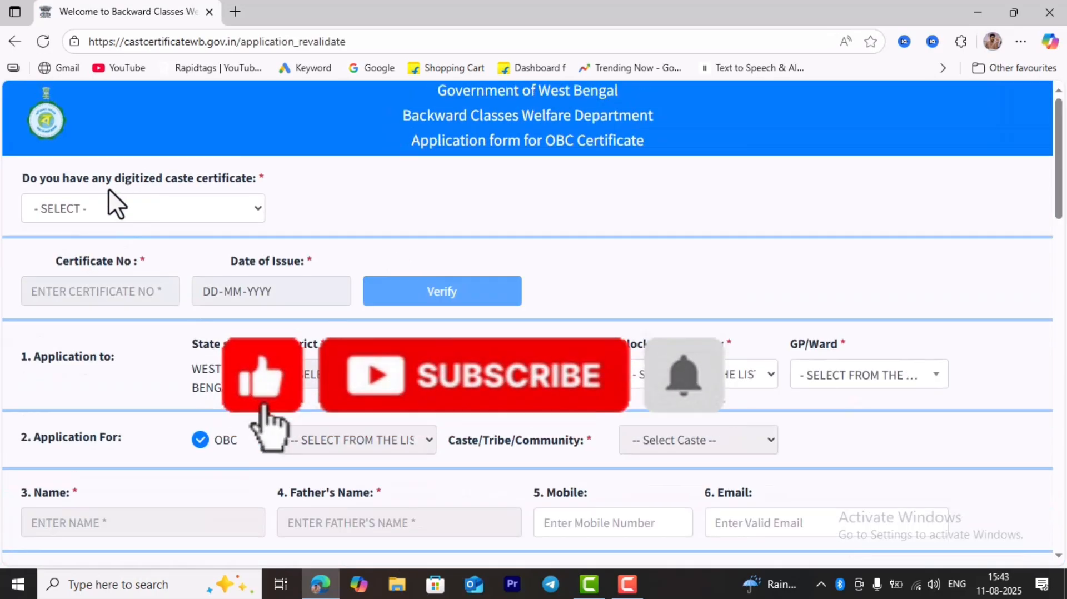